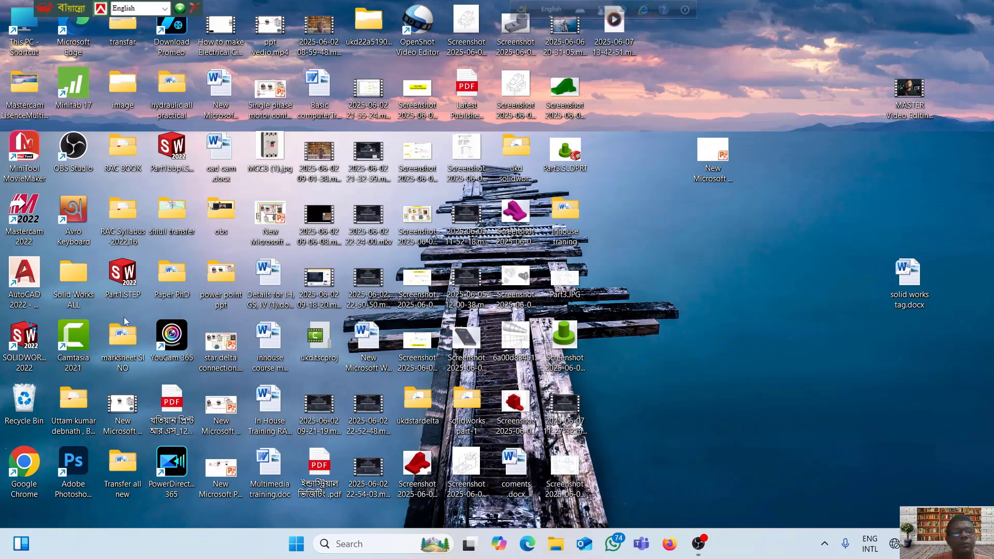
Launch SOLIDWORKS 2022 and minimise its window
double_click(24, 342)
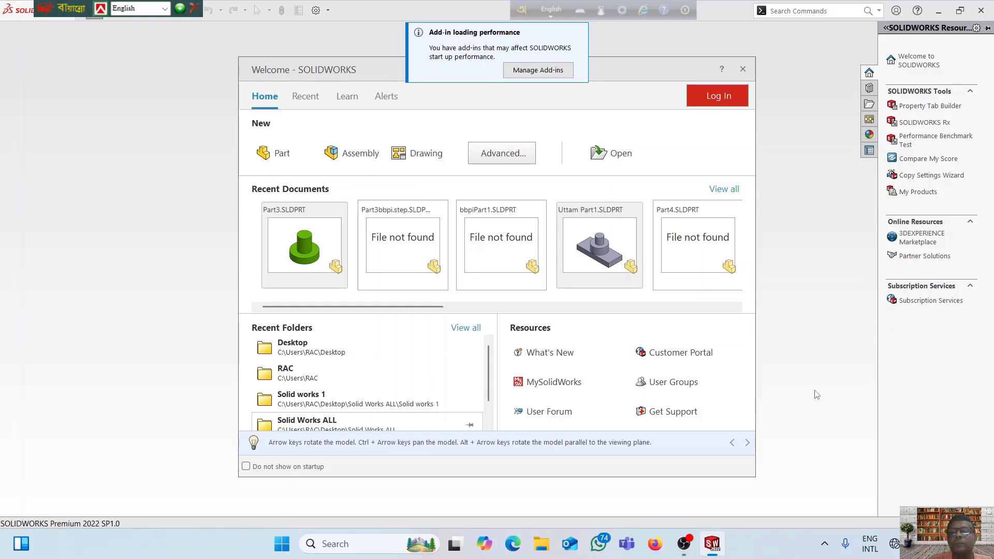
click(939, 11)
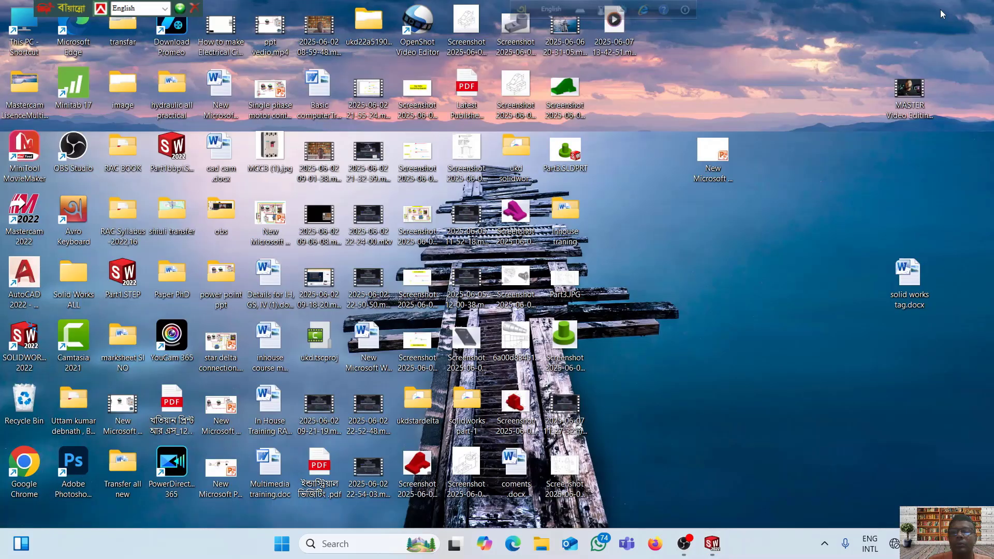
Examine the dimensioned drawing Part3.JPG in full screen and the screenshot image of the green stepped cylinder
double_click(561, 281)
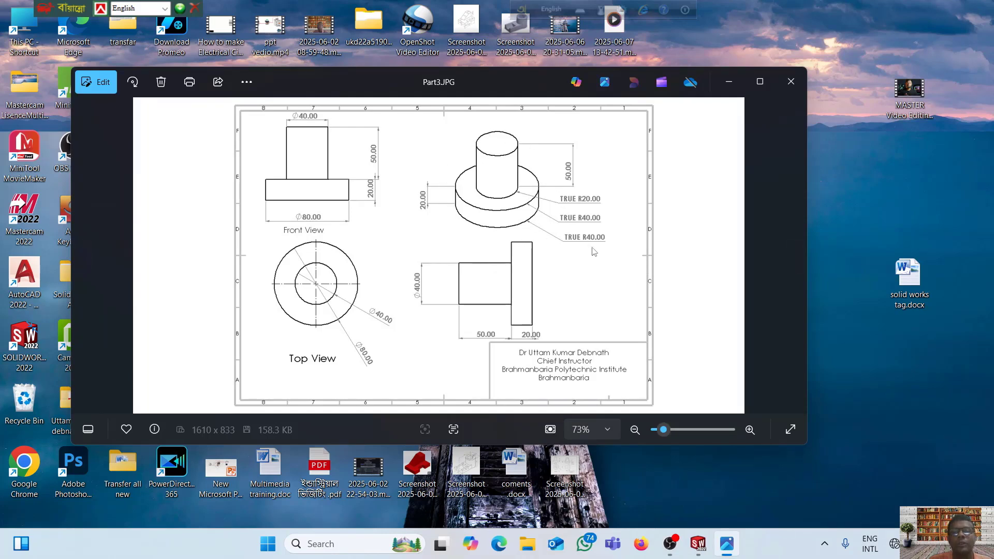
click(789, 434)
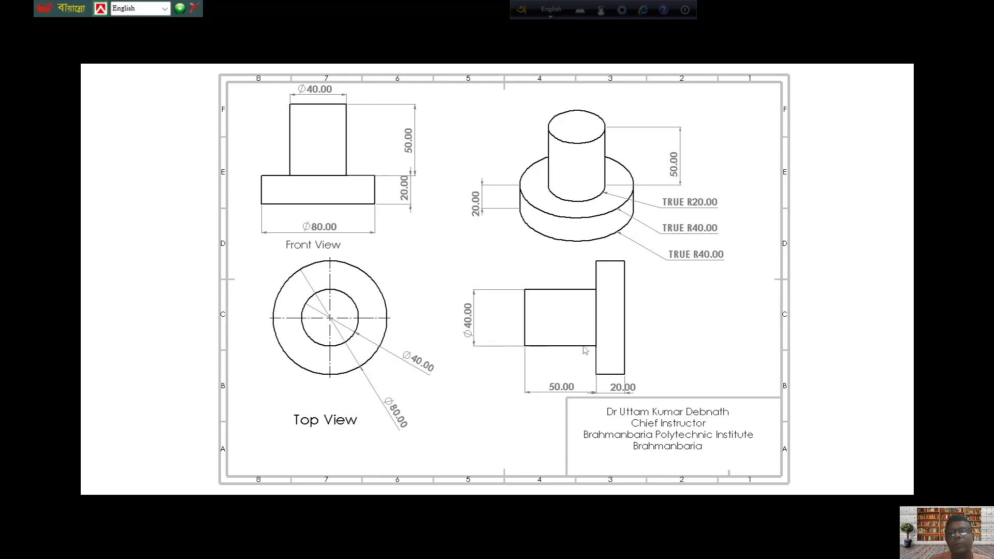
mouse_move(949, 4)
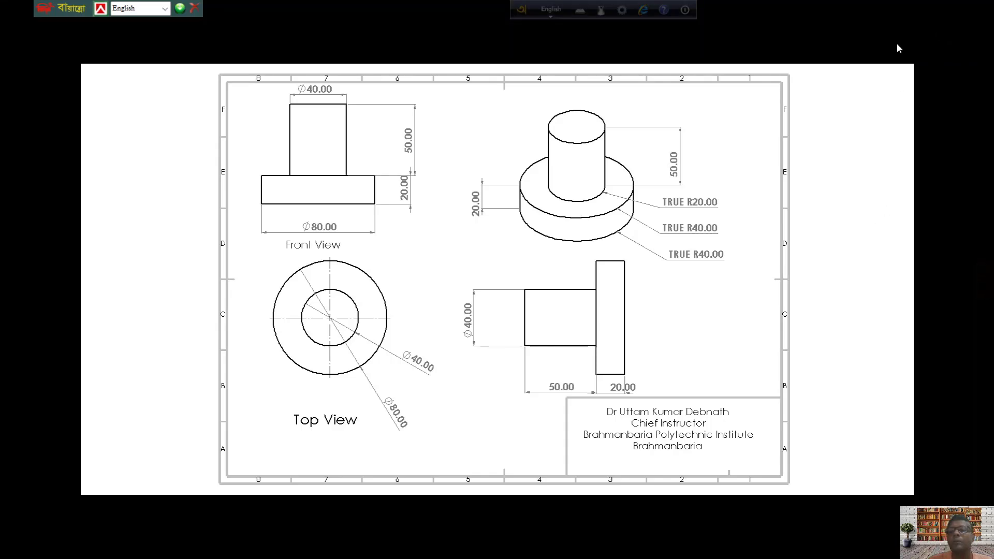
mouse_move(888, 5)
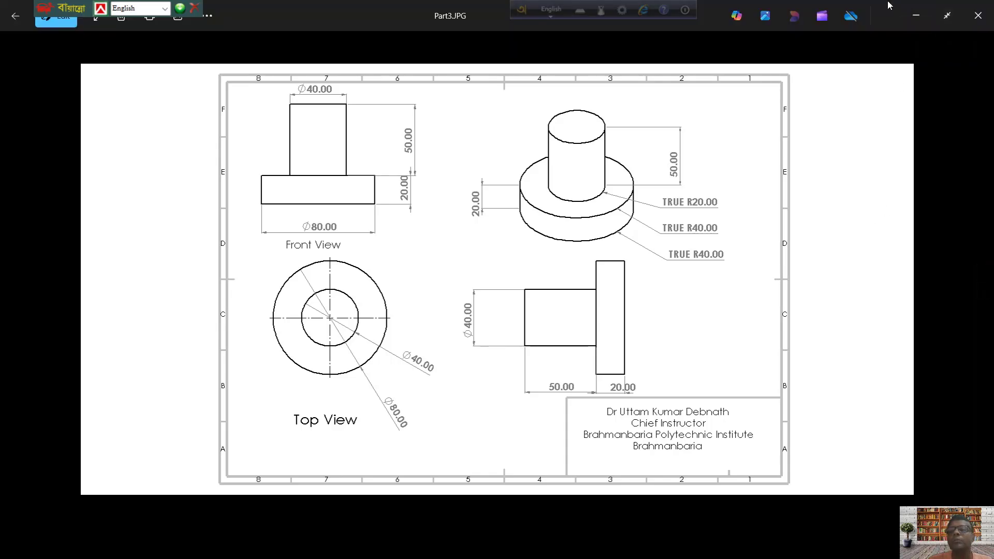
click(917, 18)
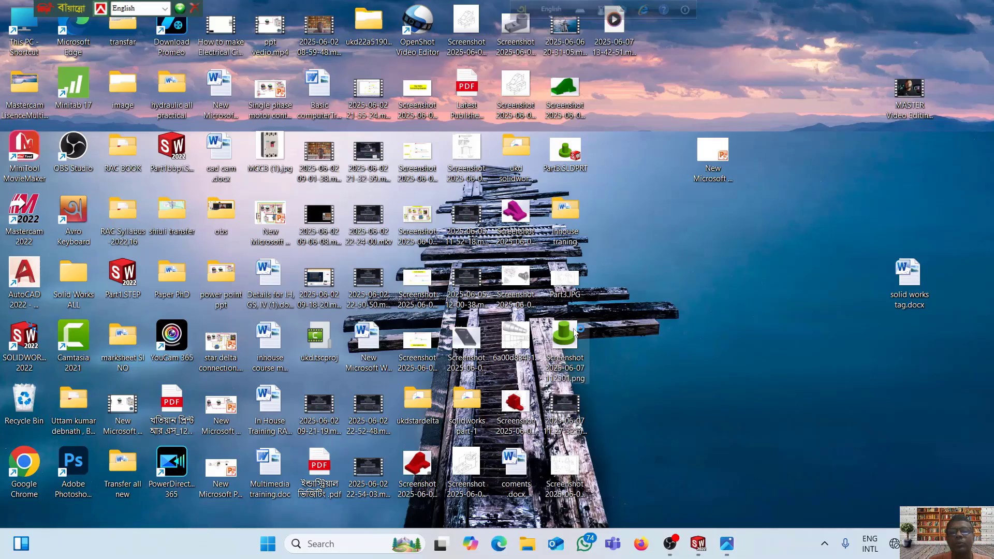
double_click(573, 329)
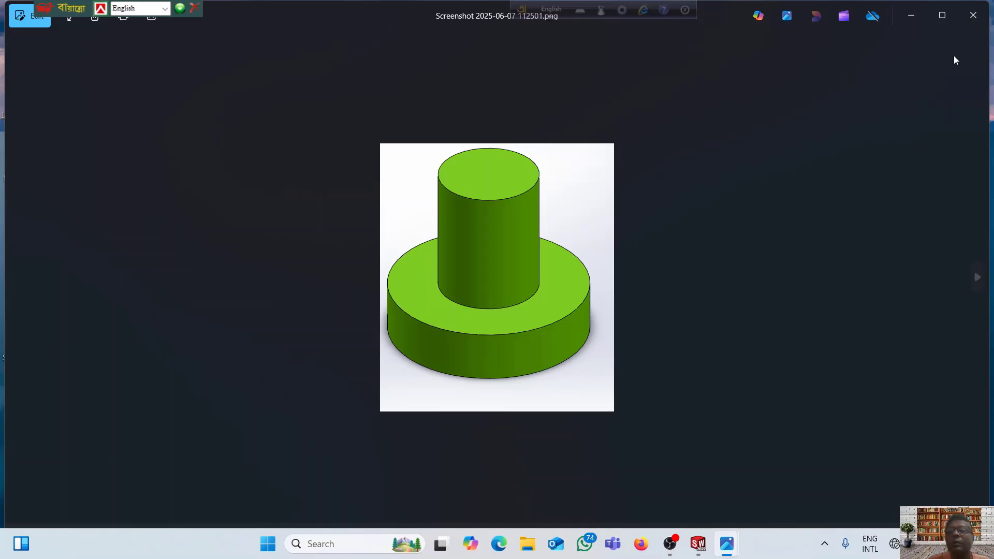
click(974, 16)
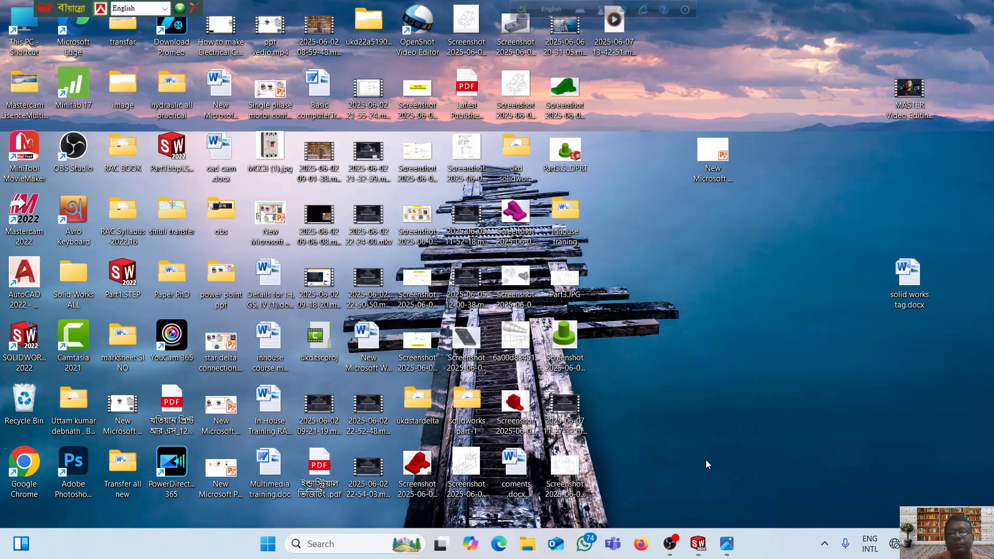
Switch to SOLIDWORKS, create a new part and open a sketch on the Front Plane
click(698, 544)
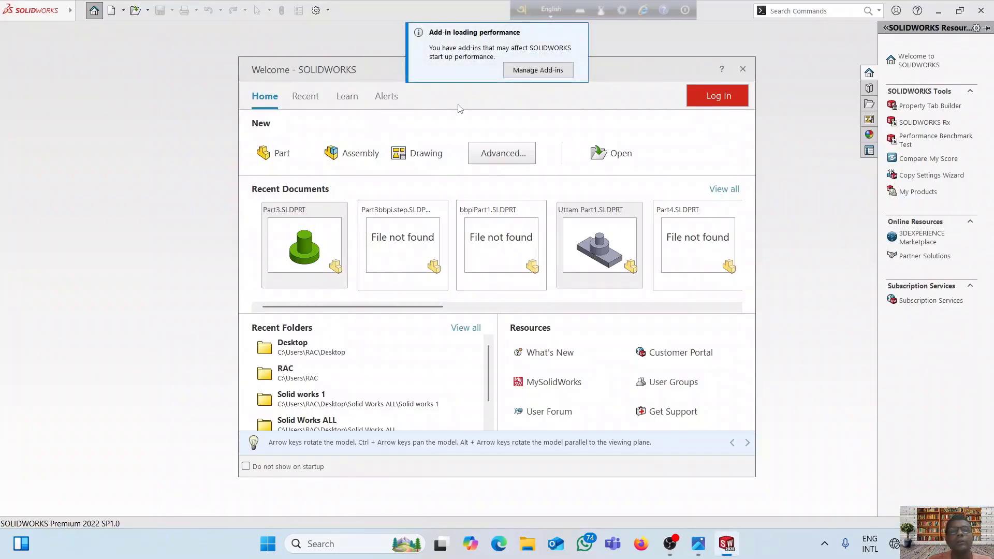
click(277, 153)
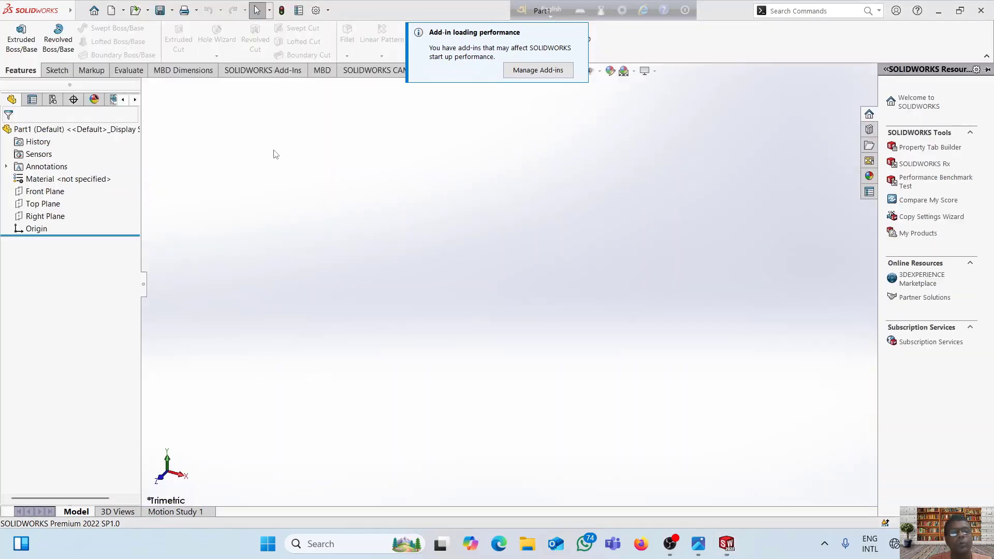
click(57, 71)
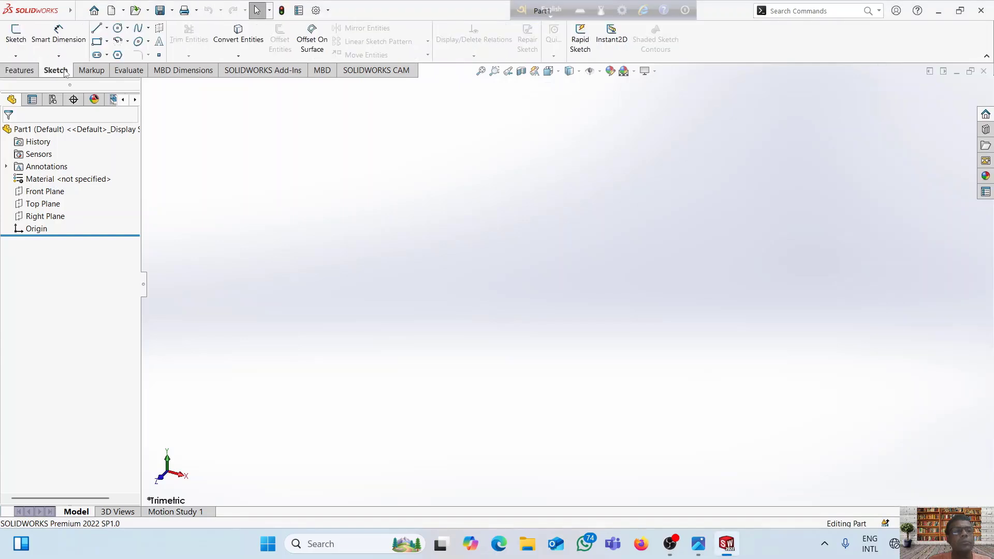
click(16, 37)
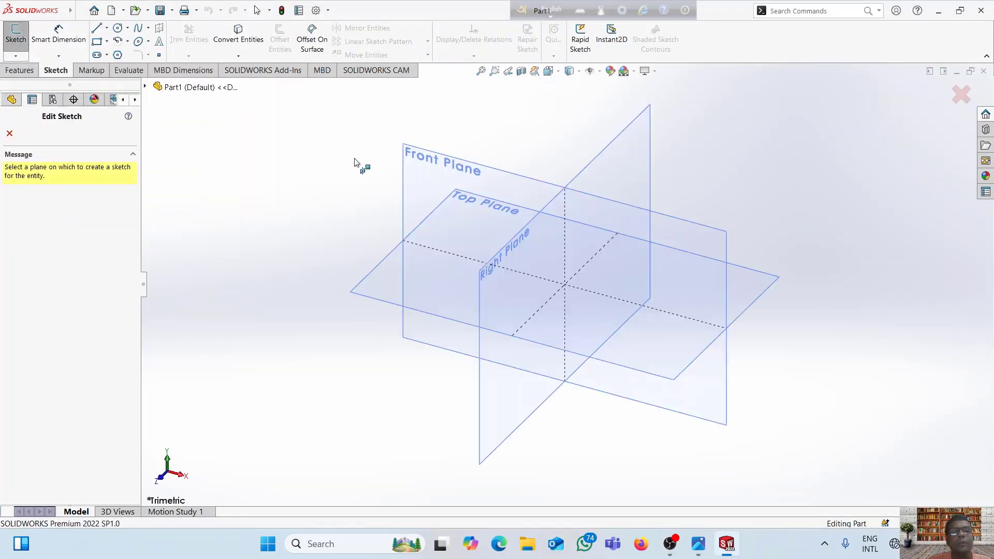
click(419, 173)
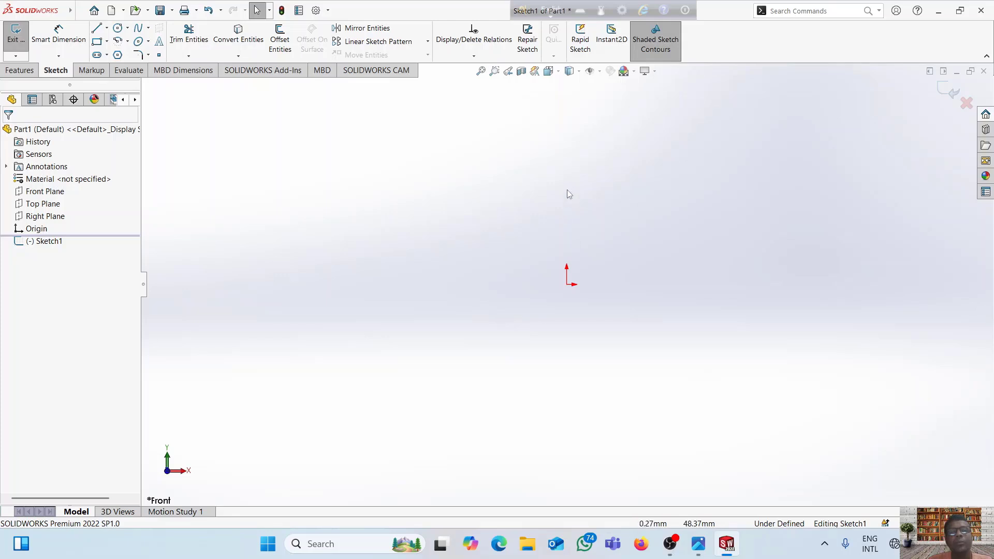
click(96, 28)
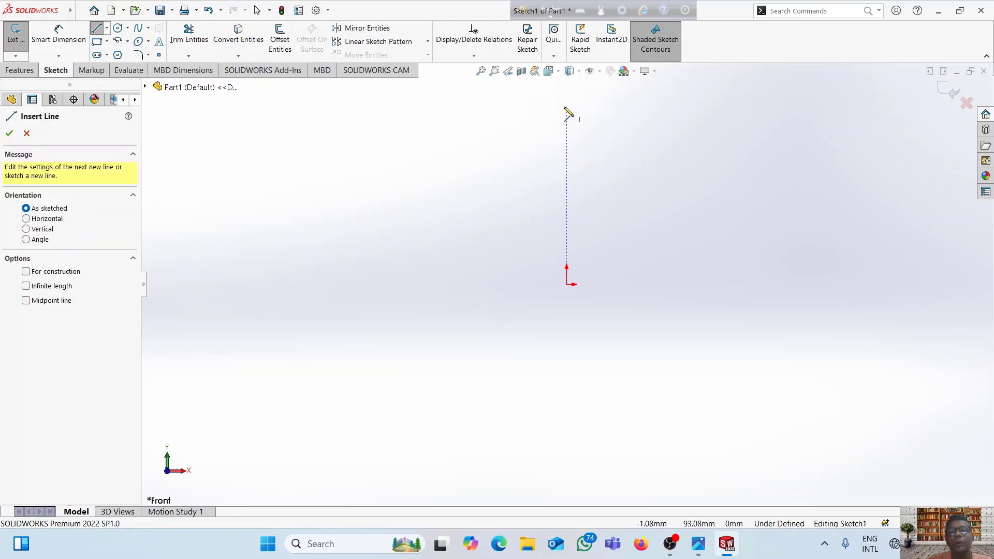
click(567, 100)
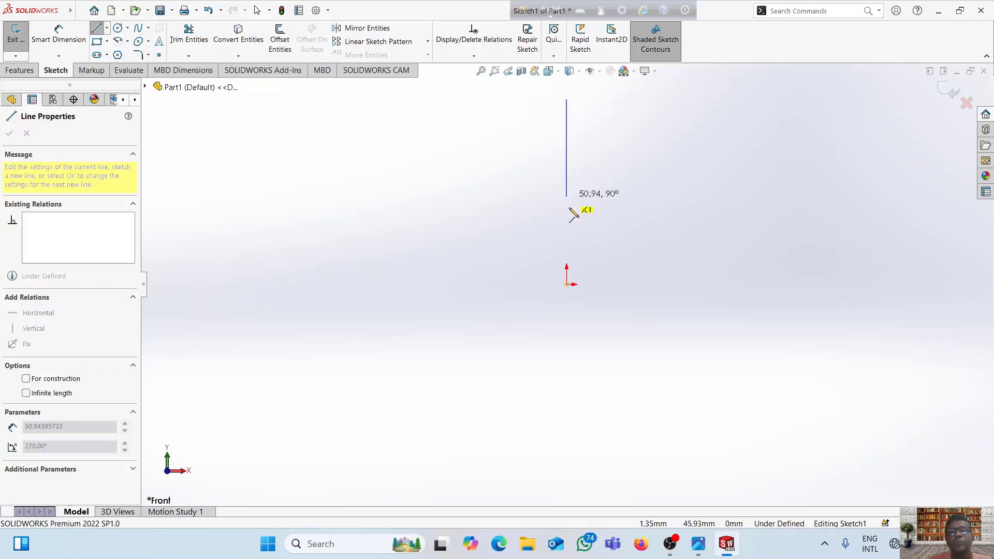
double_click(572, 405)
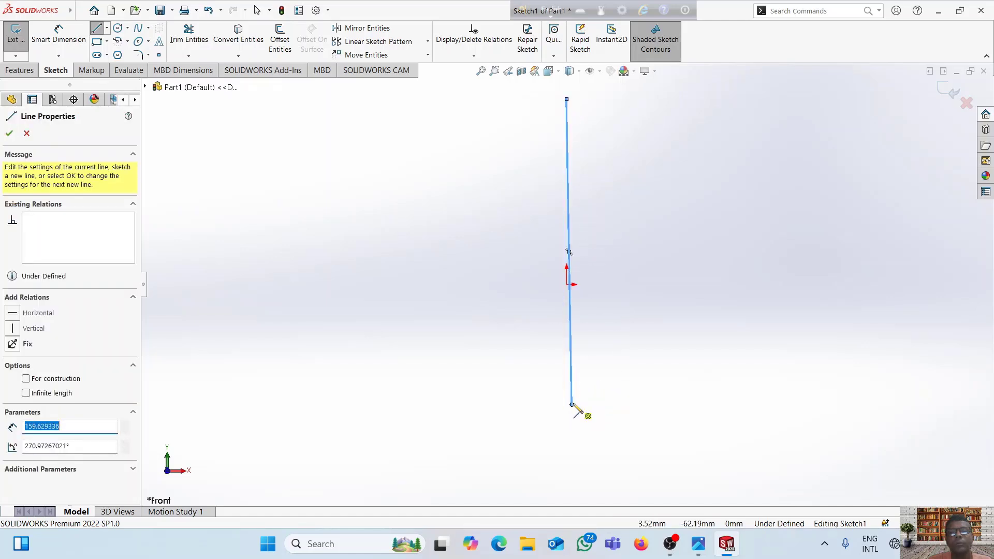
click(210, 11)
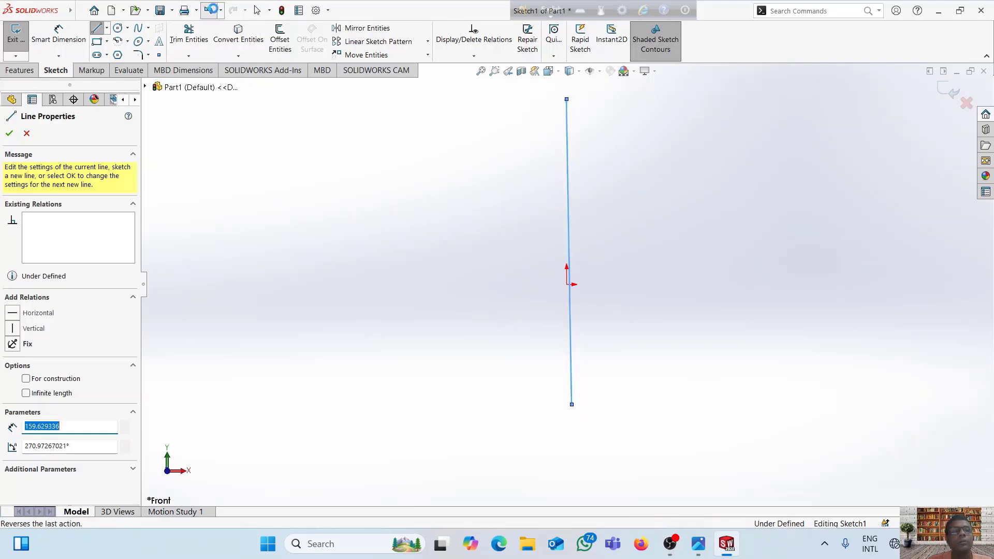
Sketch a vertical line about 172 mm long passing through the origin, extending above and below it
click(103, 29)
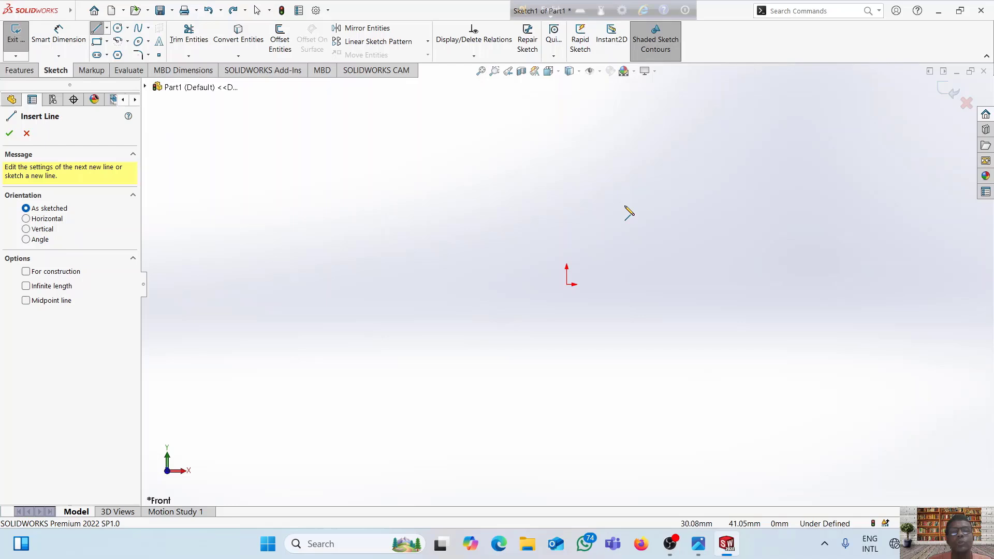
click(566, 102)
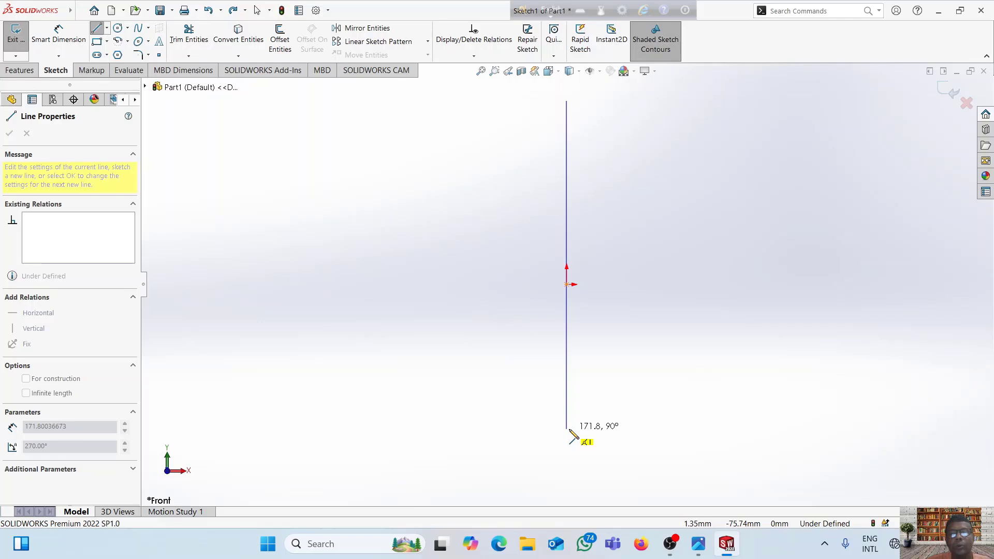
click(567, 429)
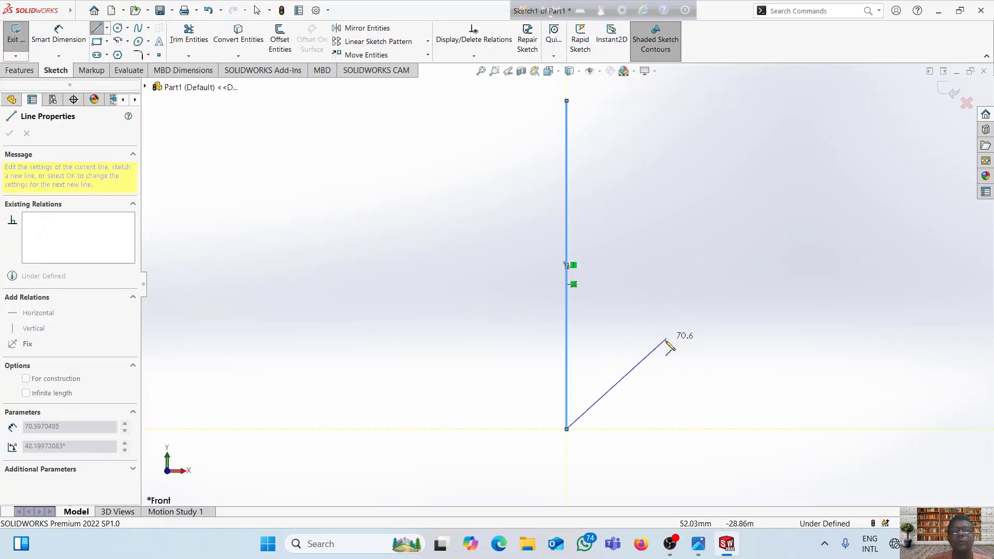
key(Escape)
key(Escape)
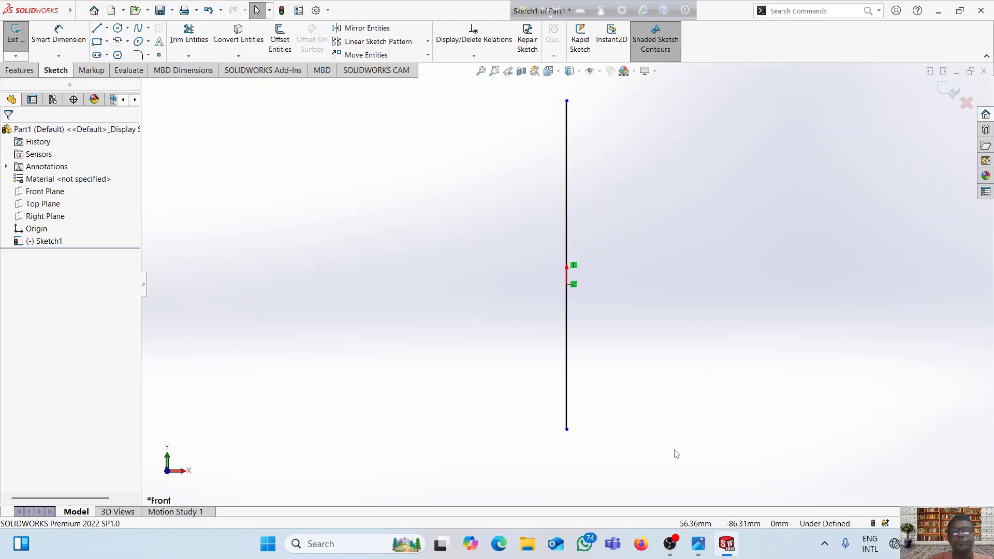
Review the part's shape and dimensions in the Part3.JPG drawing and return to the sketch
click(696, 555)
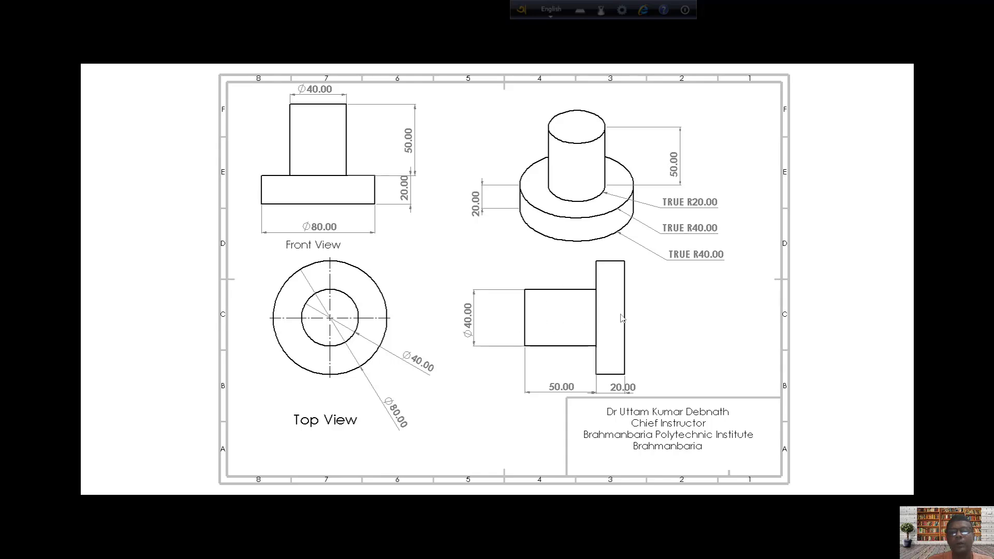
mouse_move(918, 4)
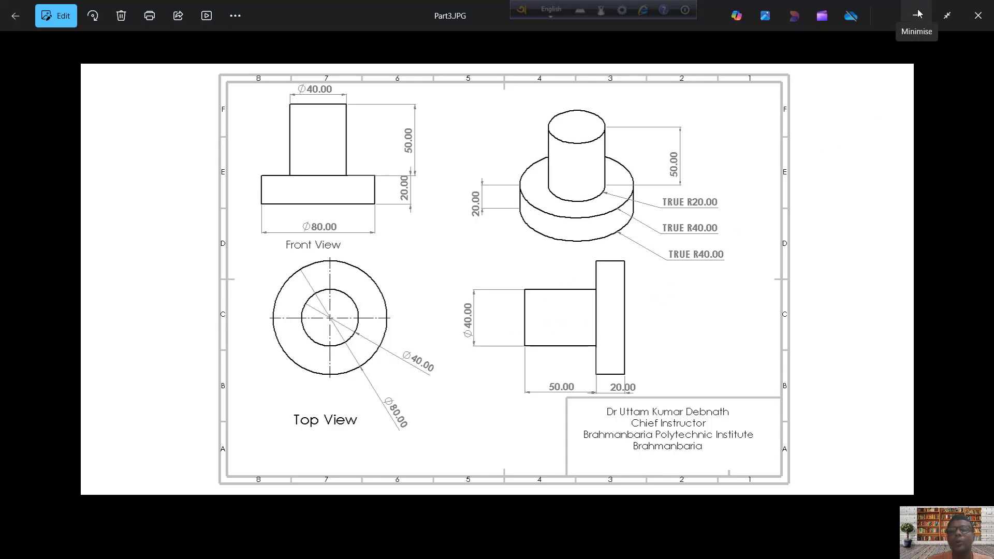
click(918, 14)
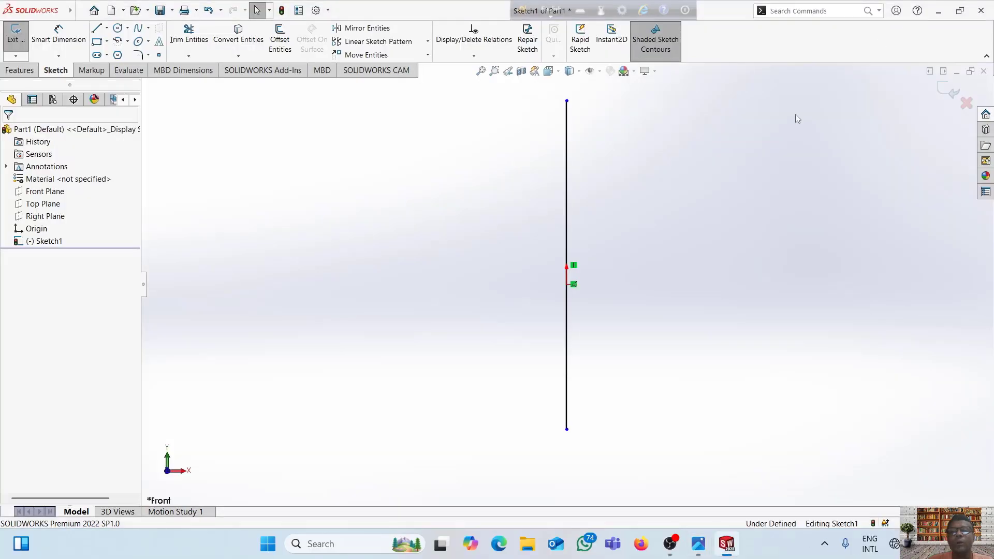
Sketch a closed L-shaped profile from the origin along the vertical line, about 50 mm wide at the base, 25 mm wide above and 81 mm high
click(97, 28)
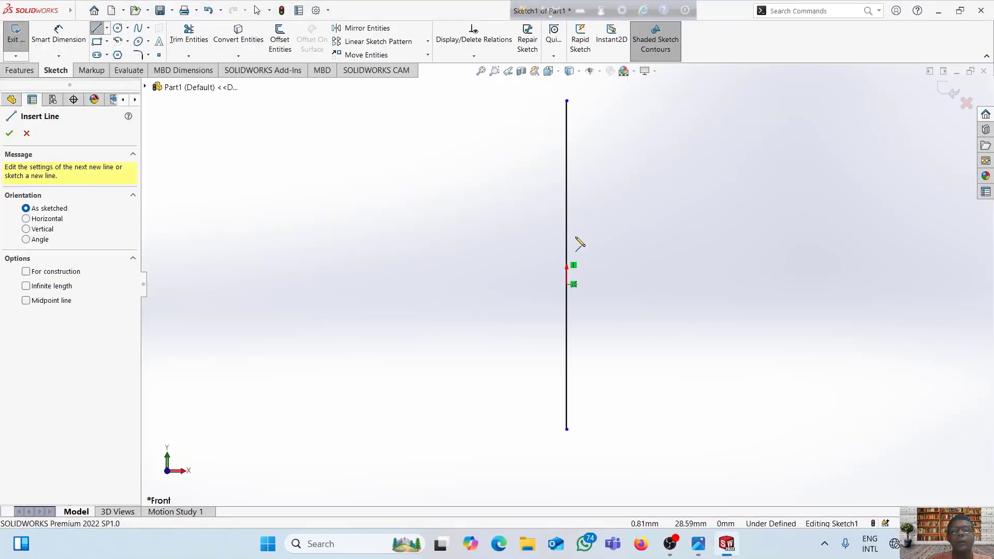
click(567, 269)
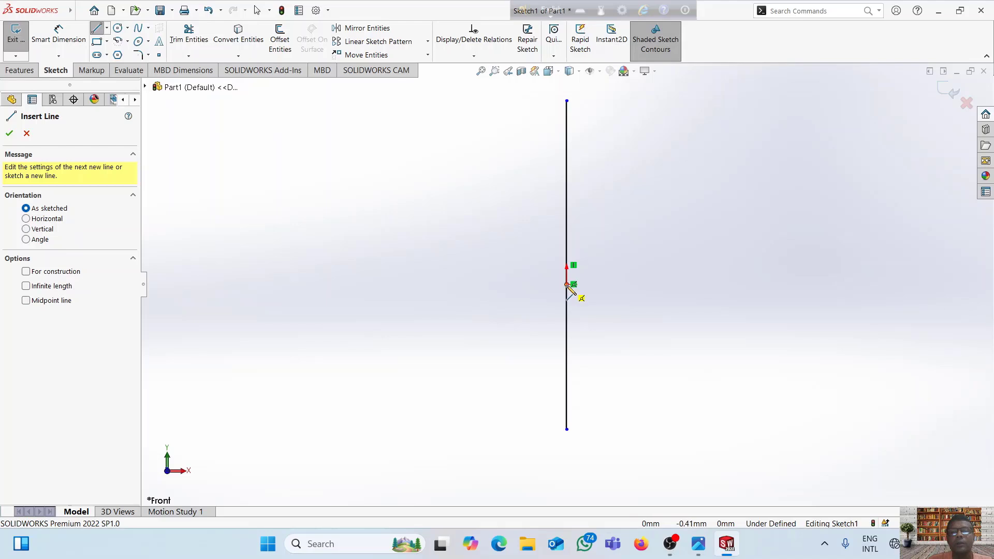
click(568, 284)
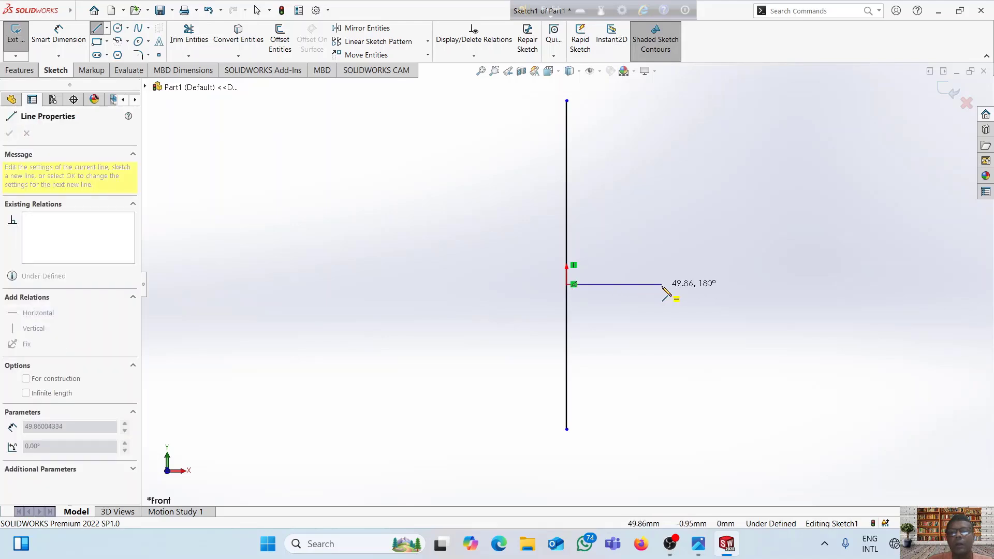
click(662, 284)
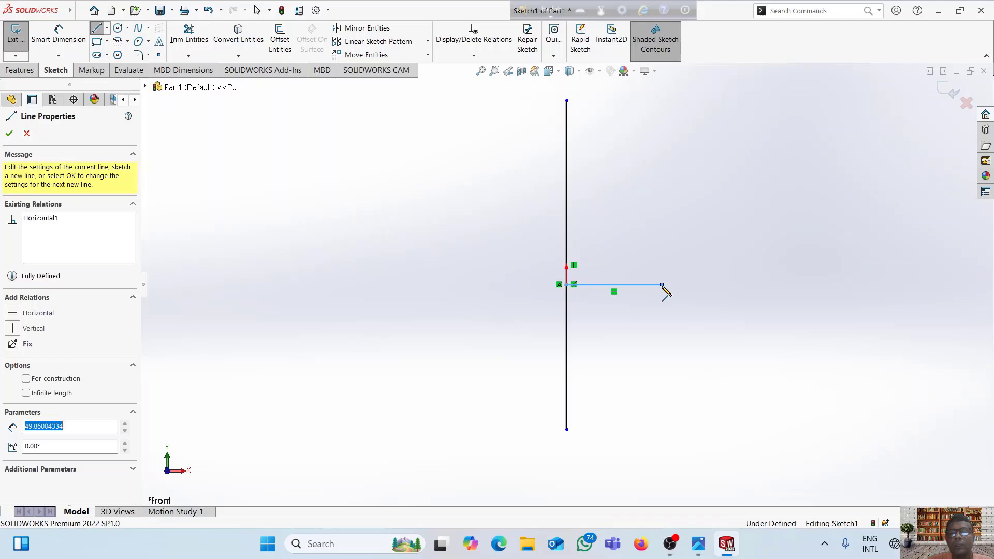
click(662, 226)
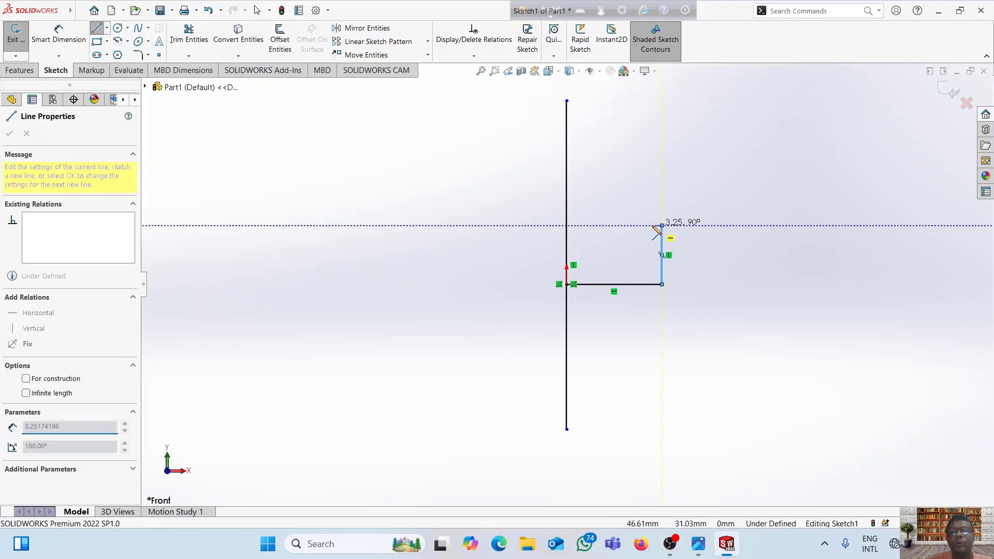
click(614, 226)
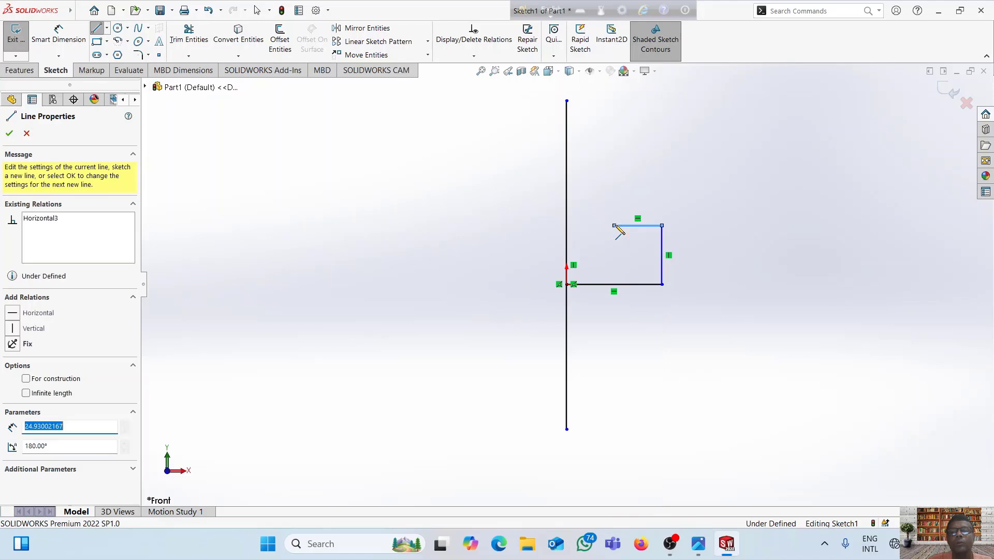
click(614, 130)
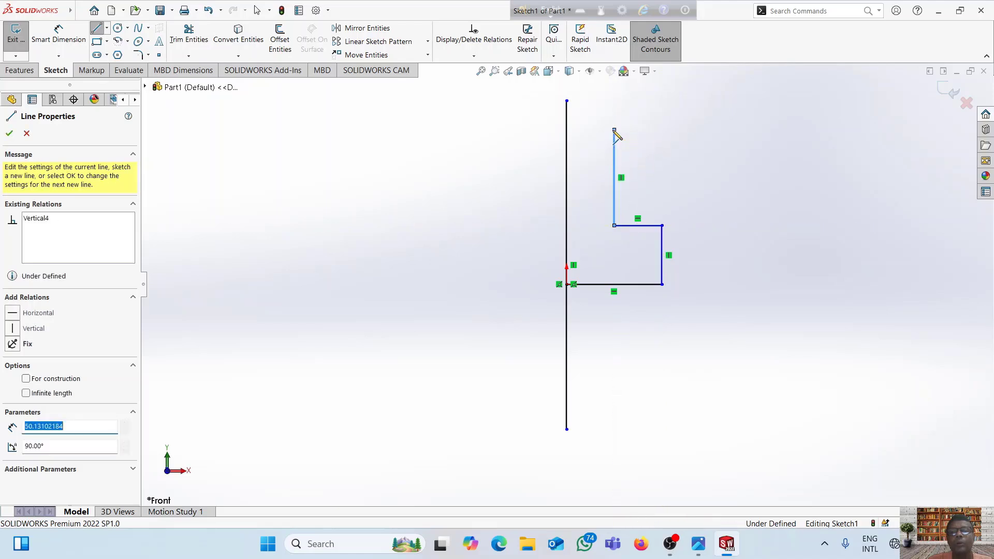
click(566, 130)
click(567, 284)
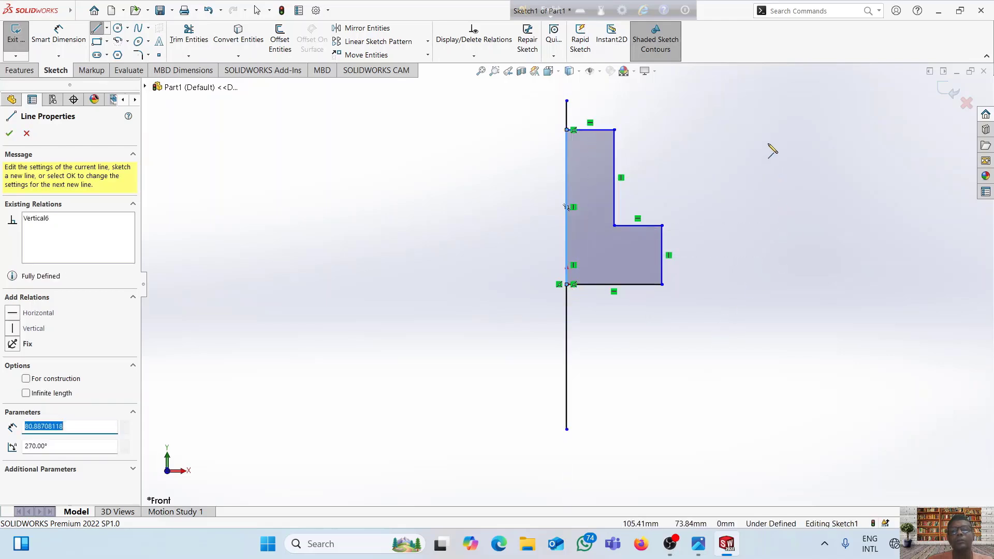
key(Escape)
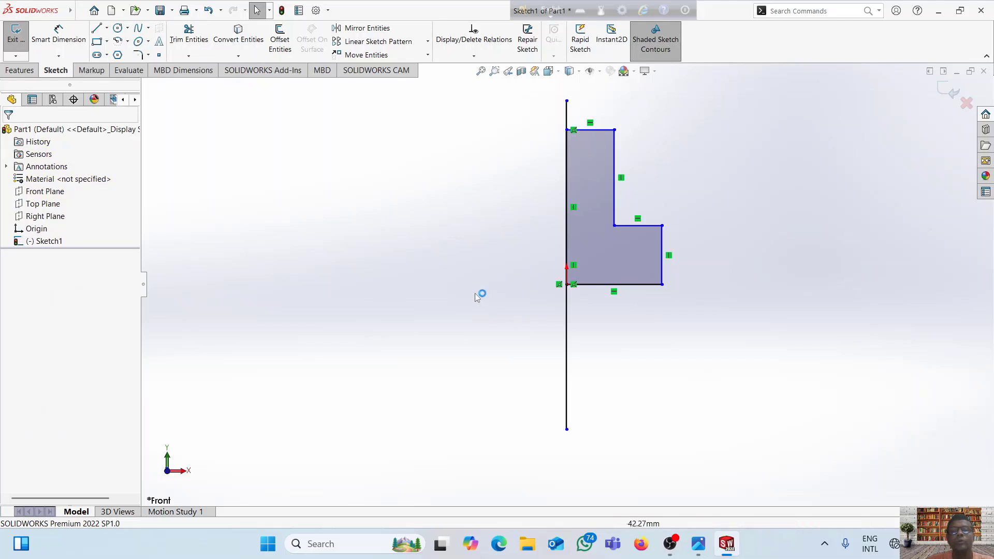
Check the base size in the Part3.JPG drawing and dimension the profile's bottom edge at 40 mm
click(40, 45)
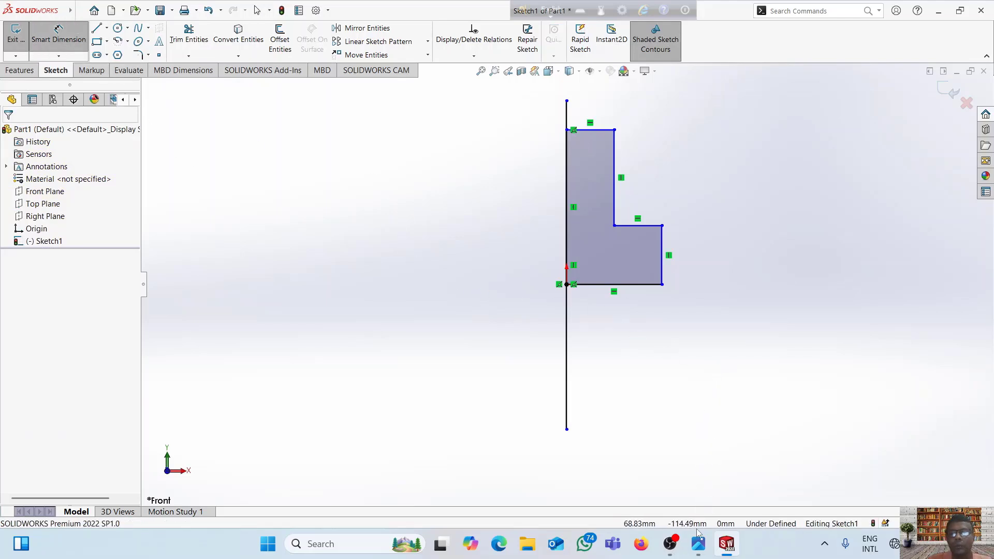
click(698, 544)
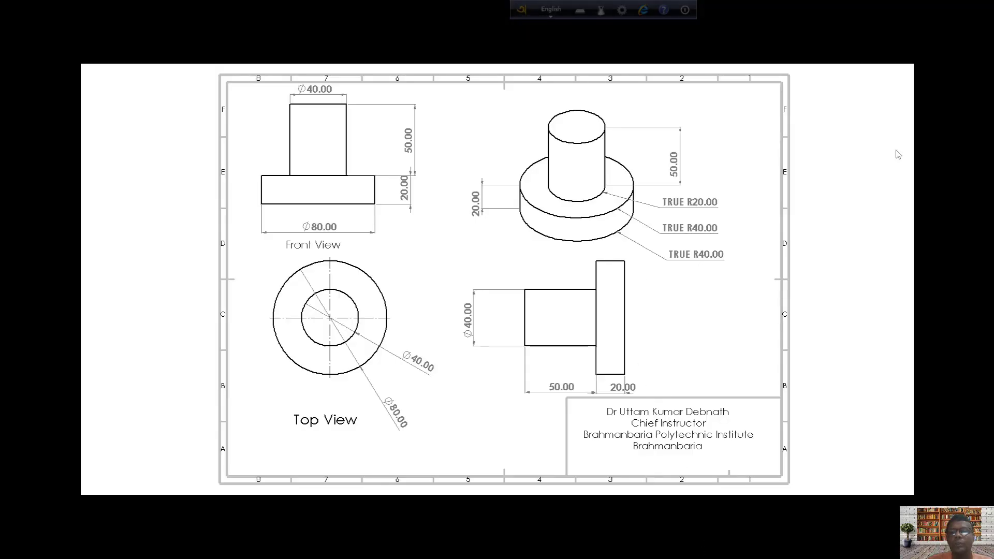
click(921, 16)
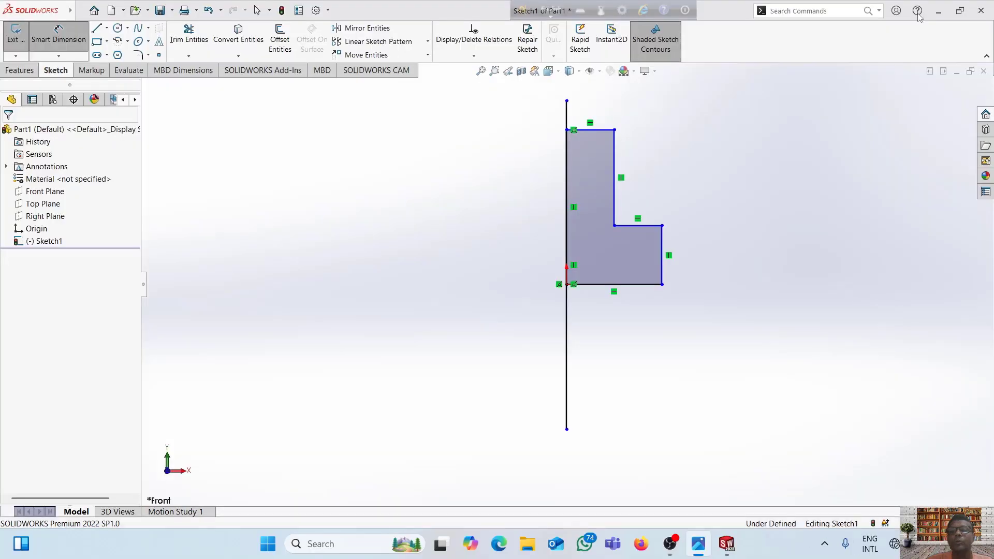
click(621, 287)
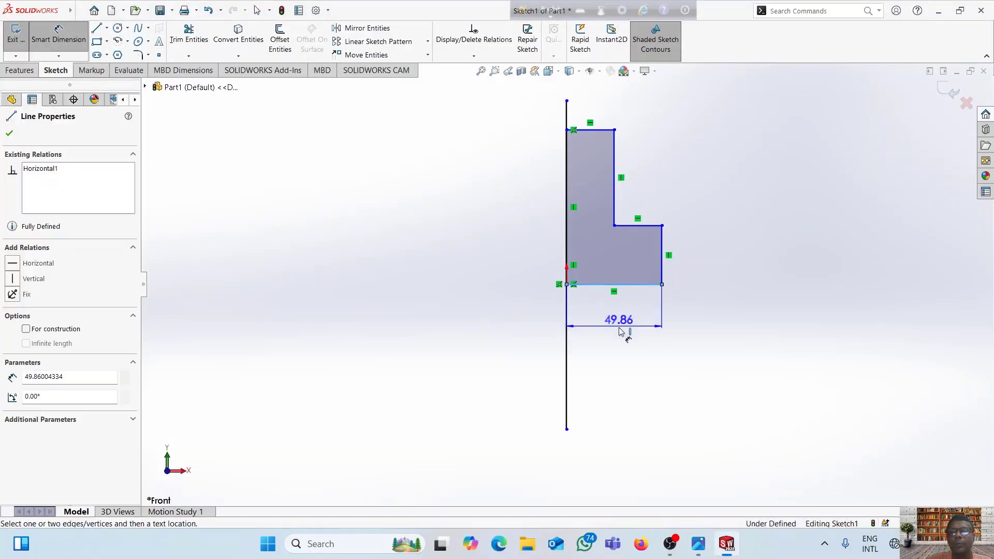
click(621, 333)
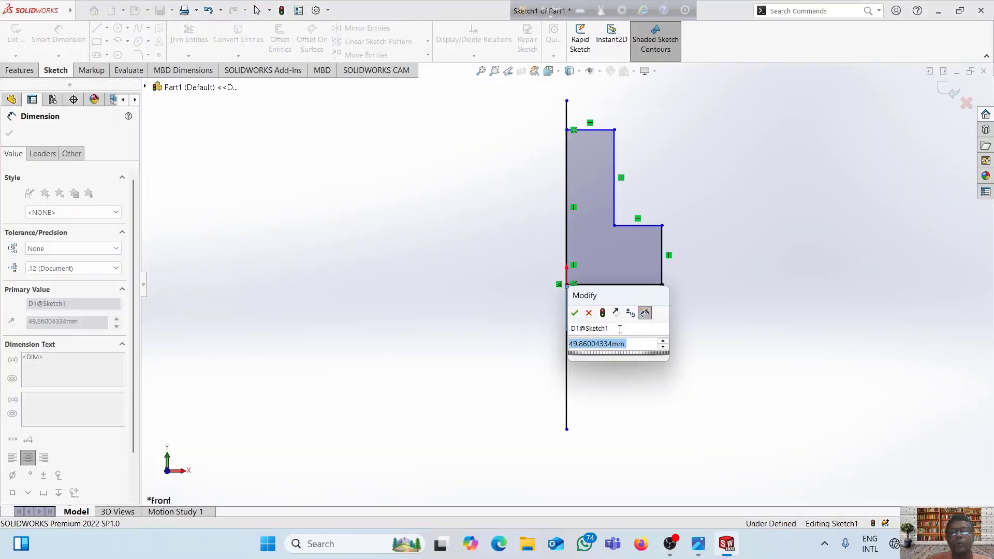
text(40)
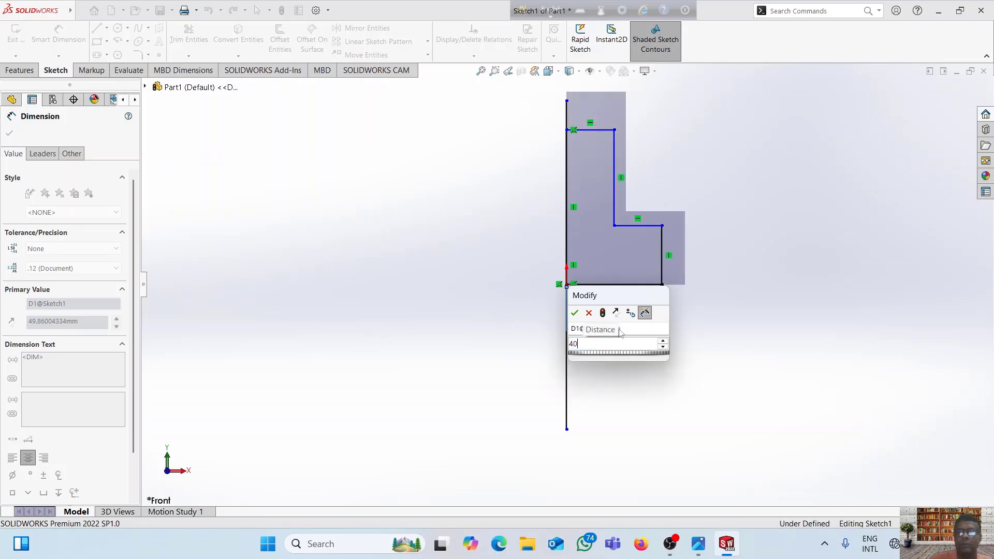
key(Return)
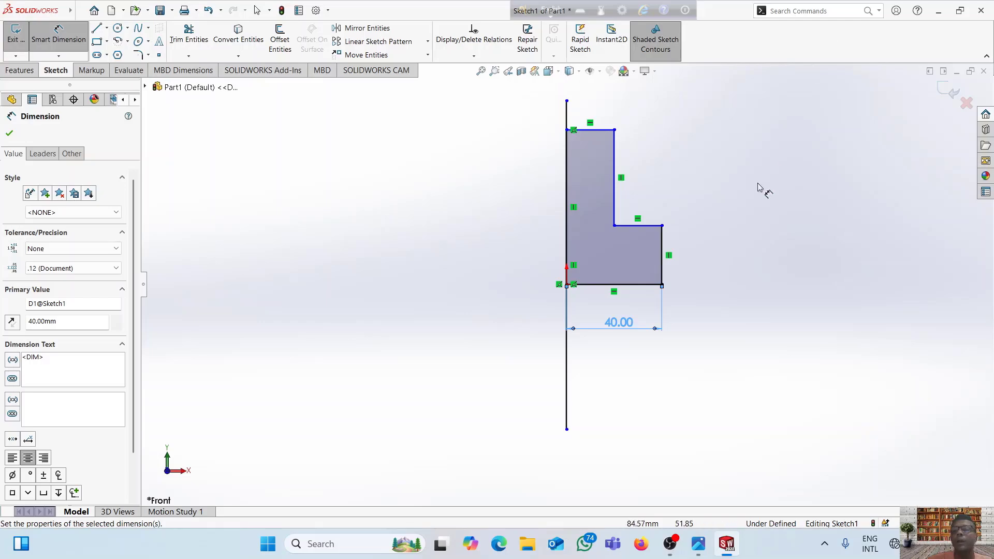
Consult the Part3.JPG drawing for the flange thickness and dimension the profile's short outer vertical edge at 20 mm
click(695, 546)
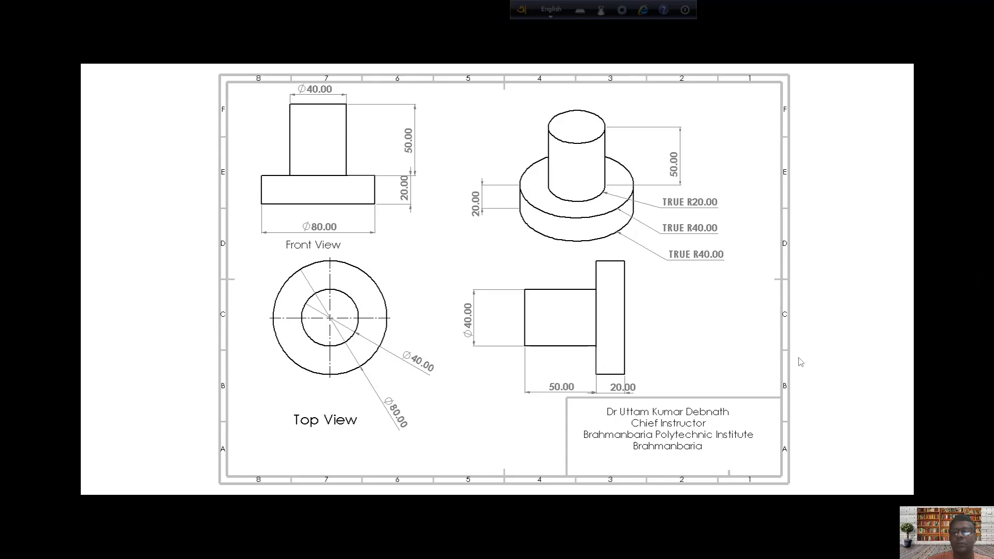
mouse_move(948, 2)
click(925, 17)
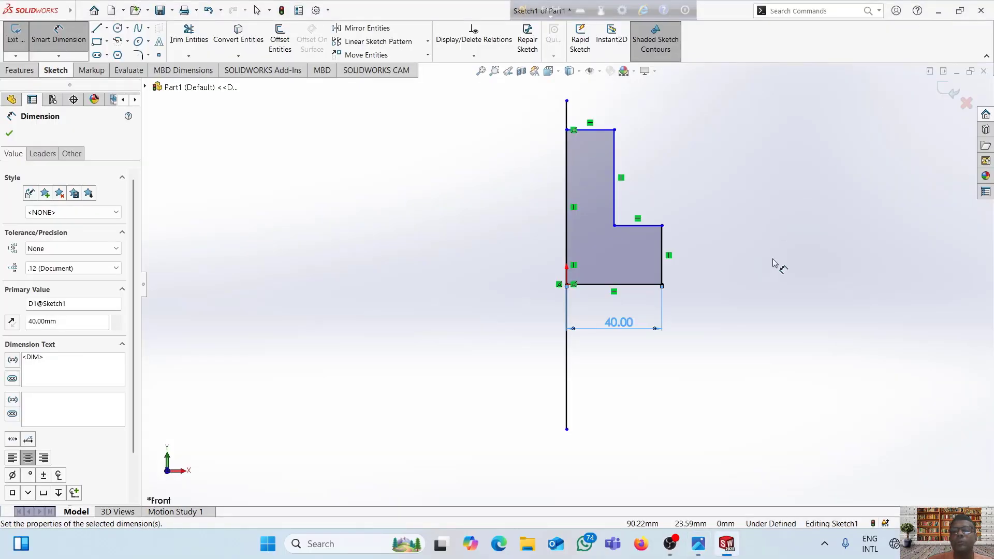
click(667, 267)
click(728, 265)
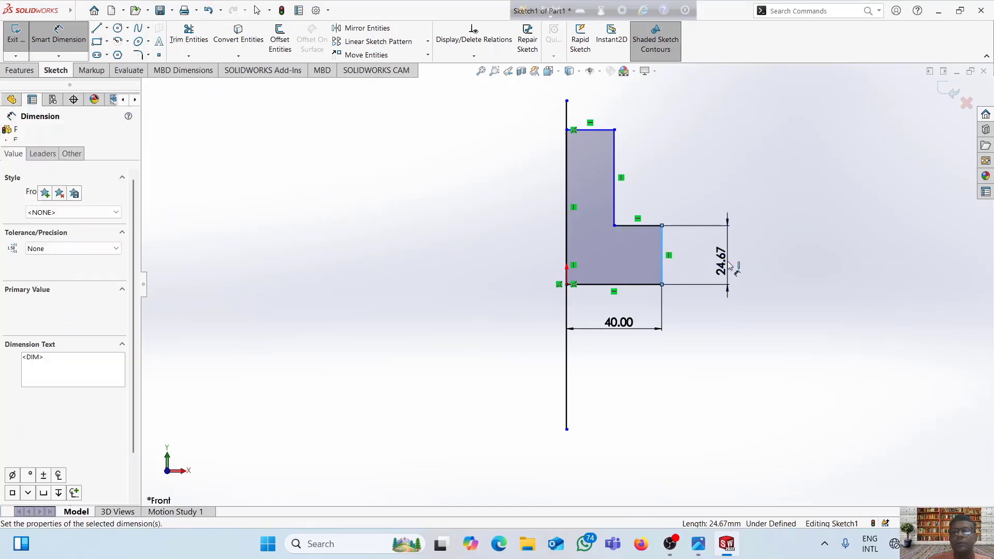
text(20)
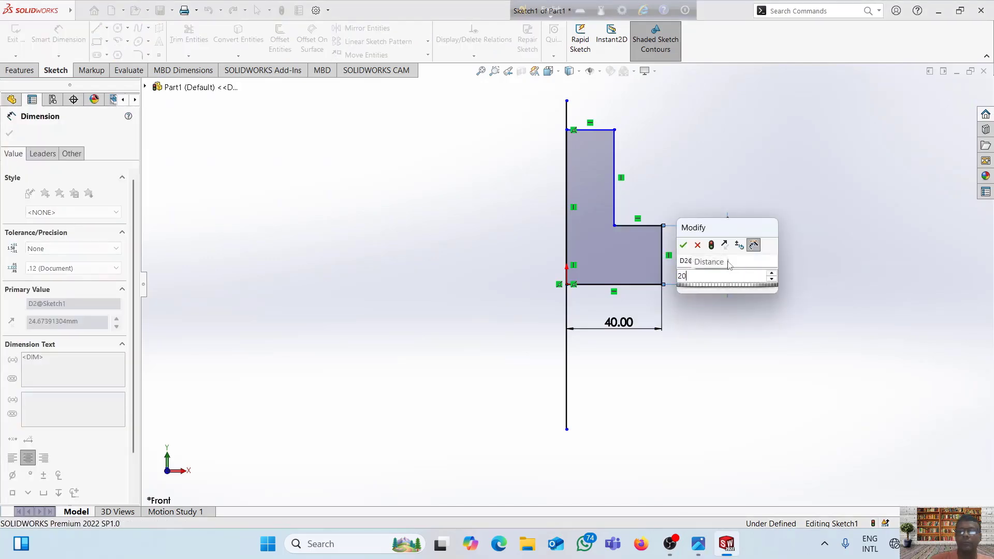
key(Return)
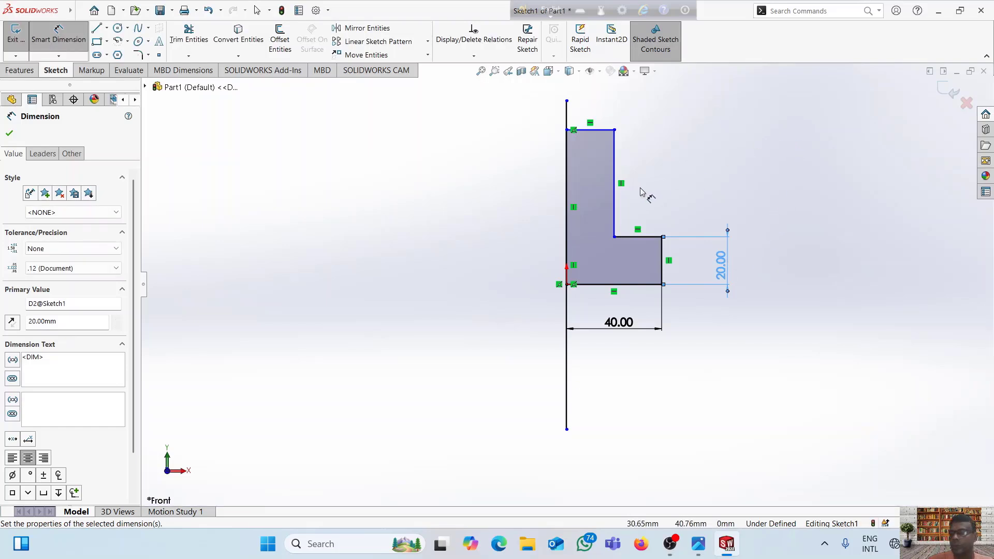
Consult the Part3.JPG drawing for the upper cylinder's height and dimension the profile's upper vertical edge at 50 mm
click(699, 544)
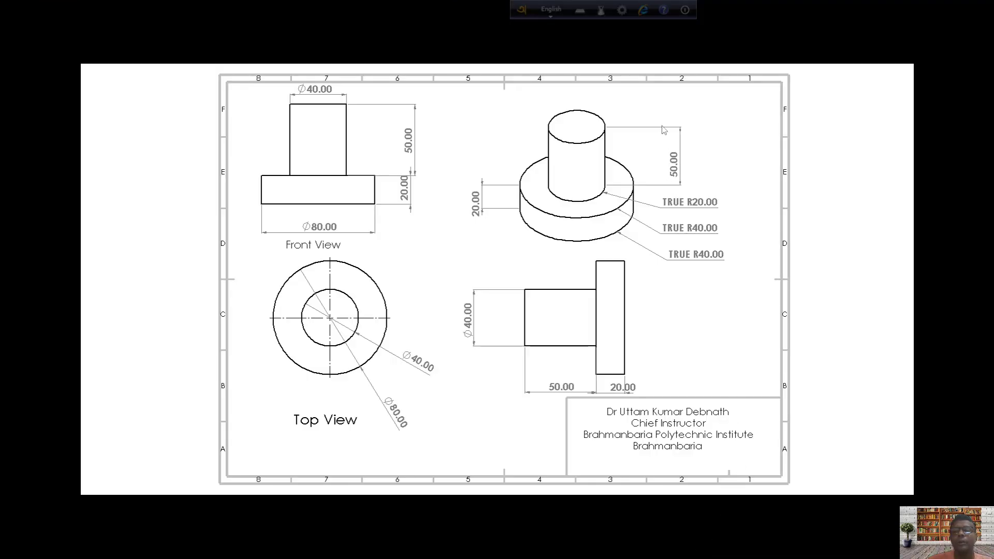
click(921, 12)
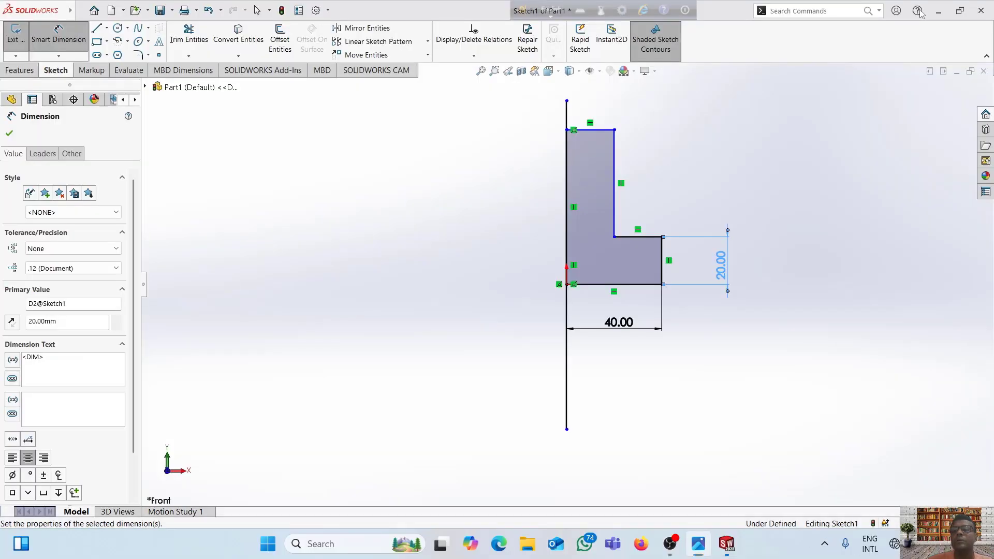
click(615, 199)
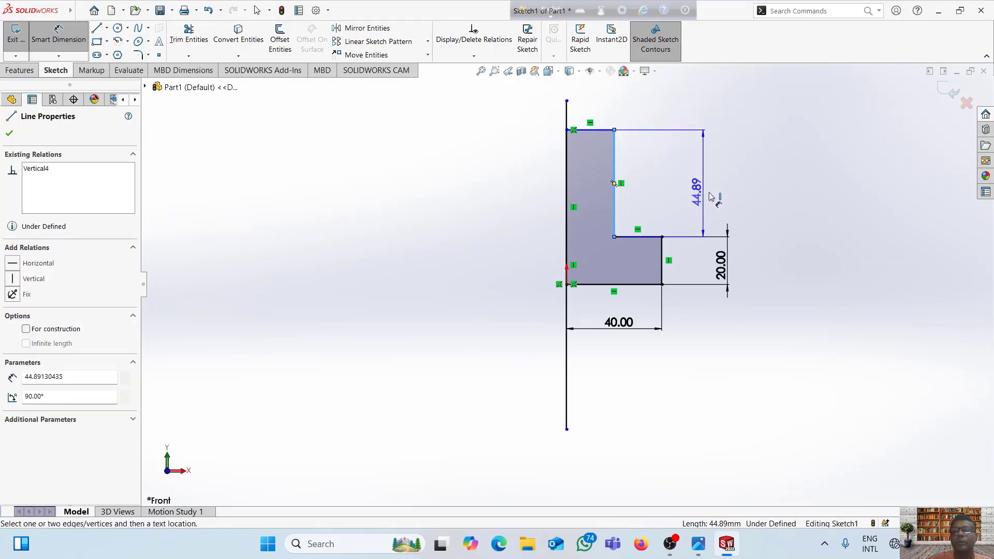
click(718, 194)
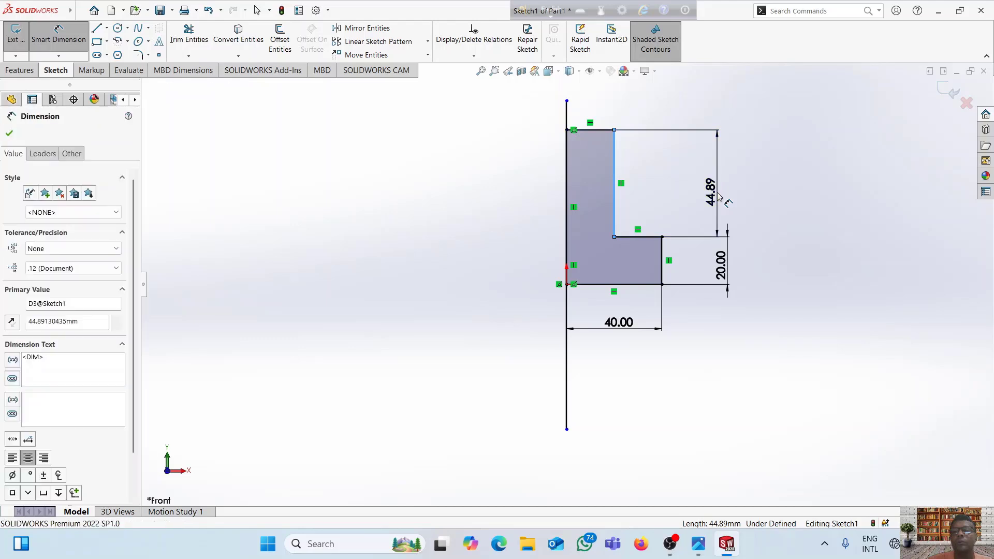
text(50)
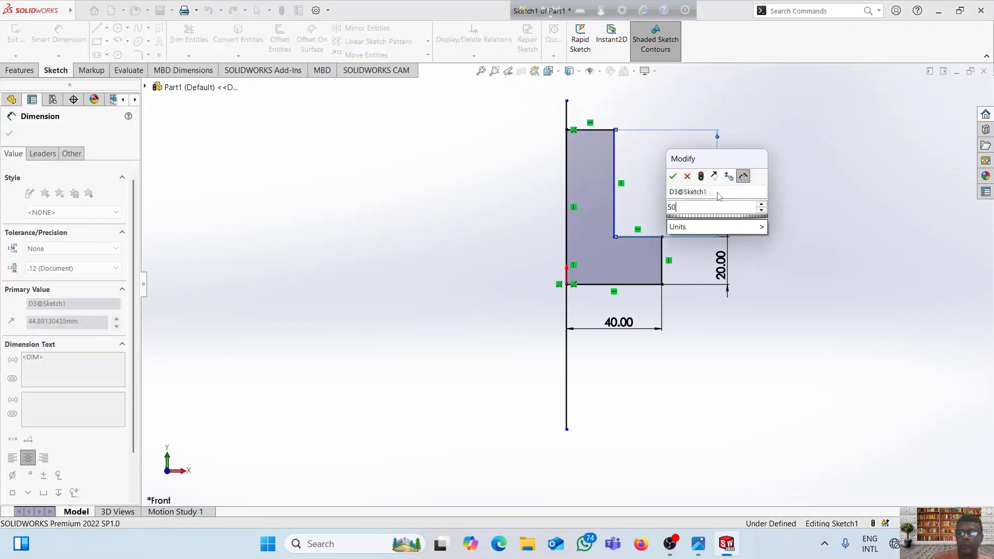
key(Return)
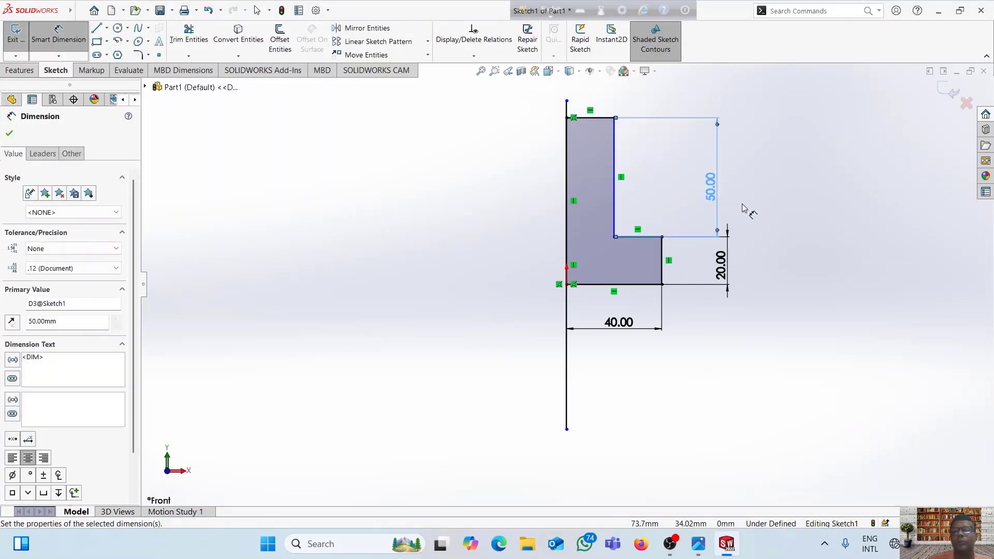
Dimension the profile's top edge at 20 mm according to the Part3.JPG drawing, and recheck the sketch against the drawing
click(697, 544)
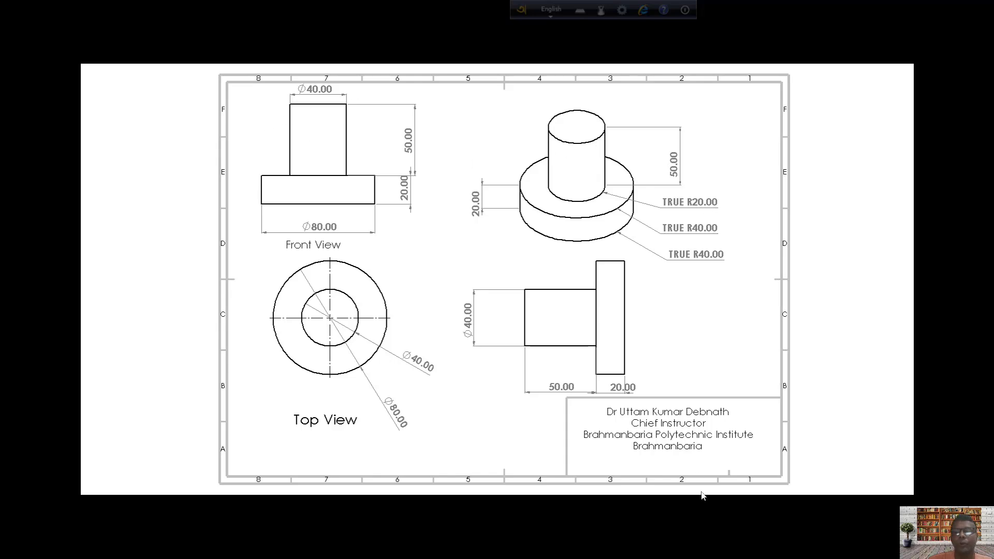
click(910, 15)
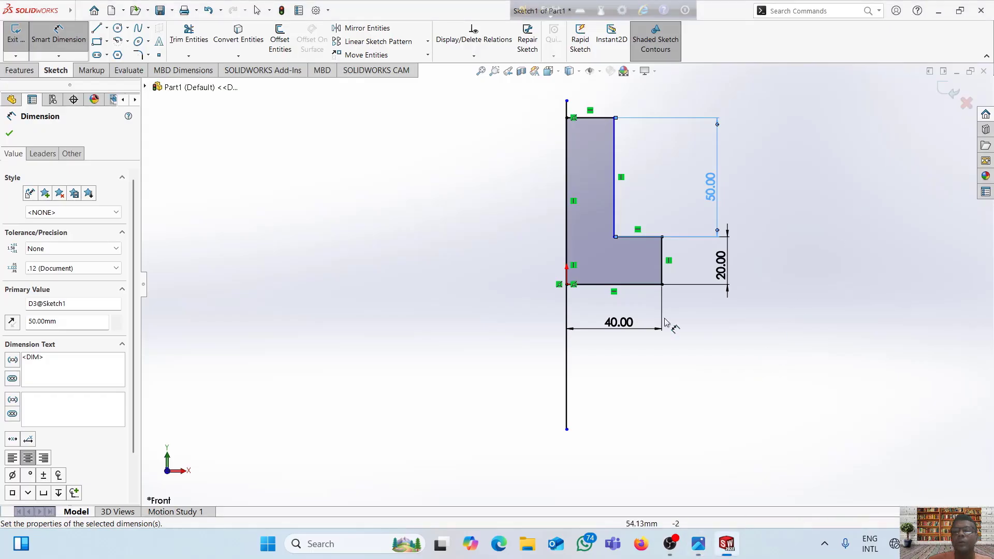
click(600, 118)
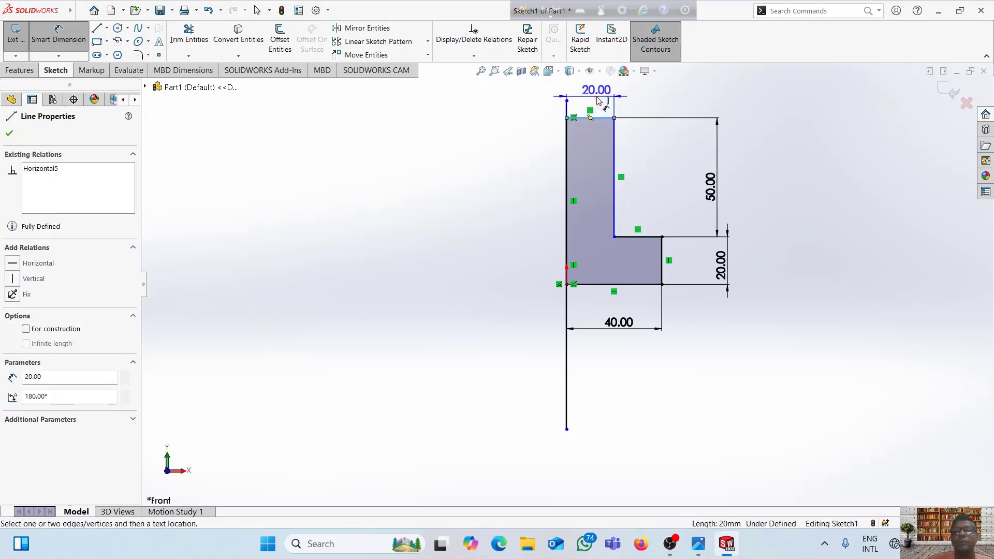
click(598, 100)
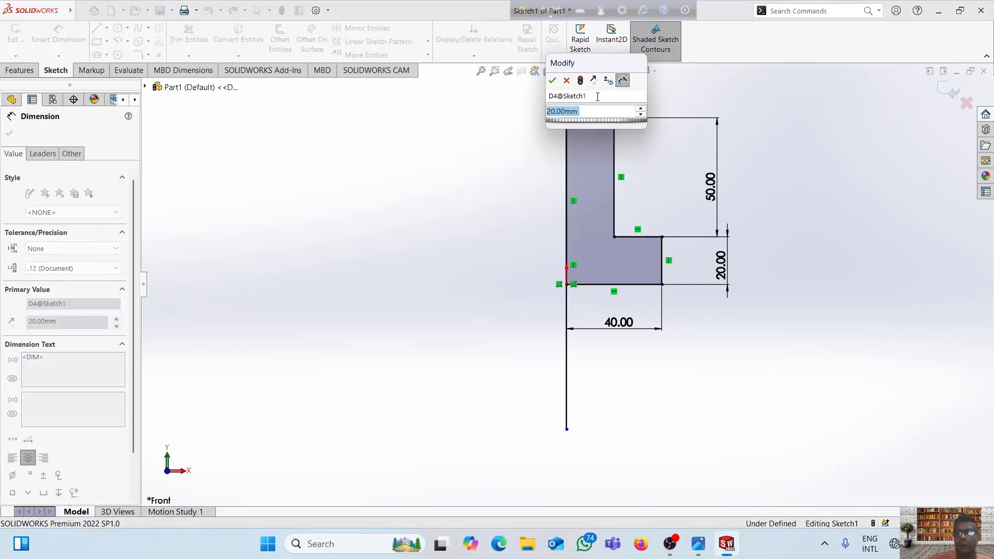
key(Return)
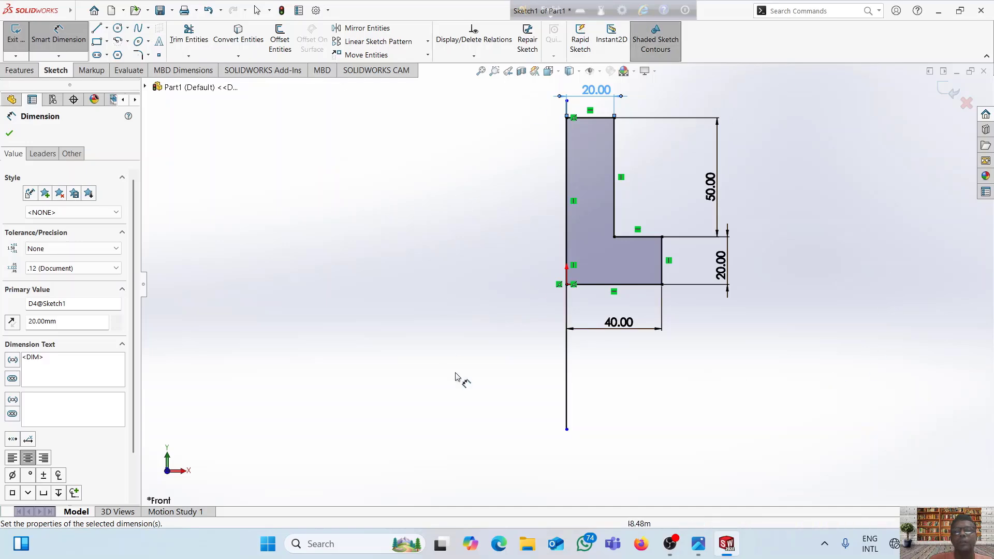
click(700, 553)
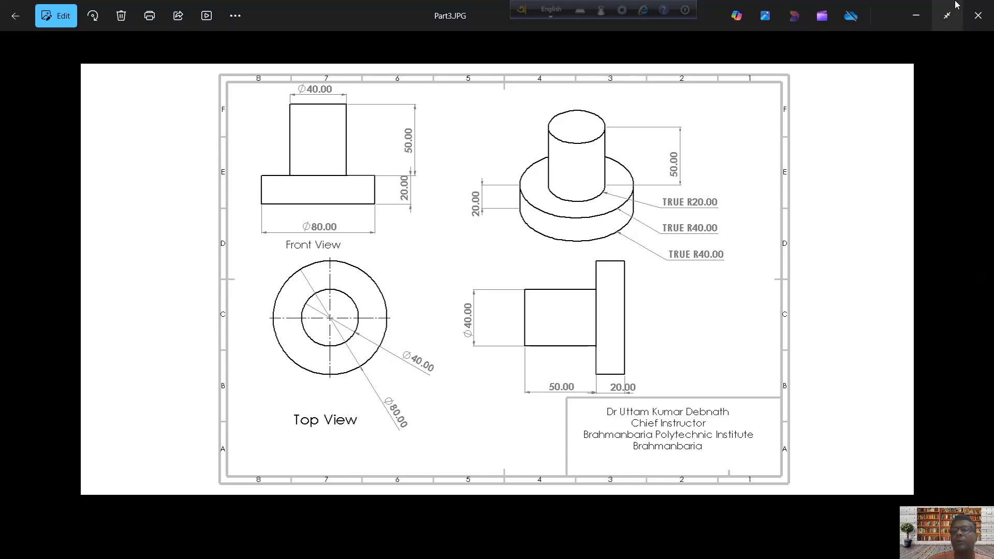
click(917, 16)
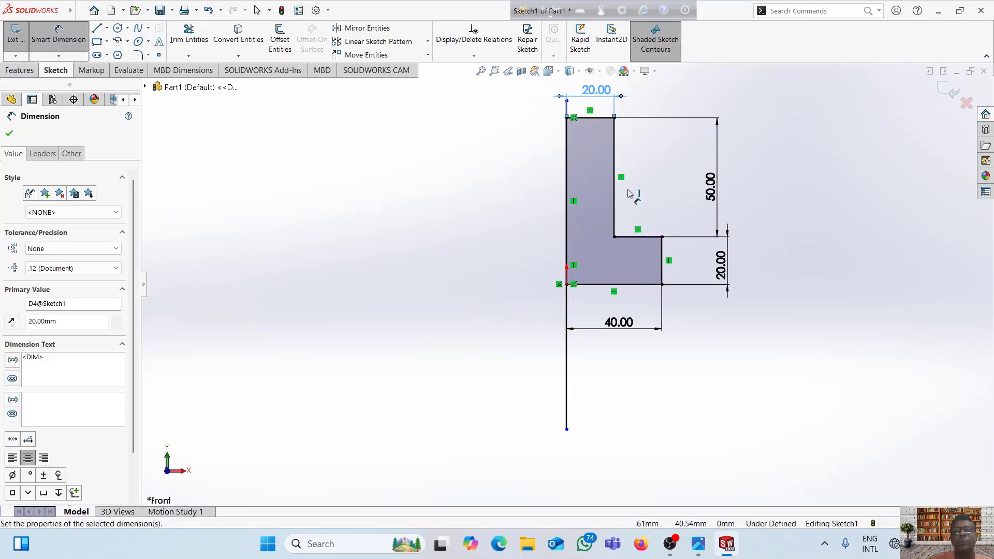
click(26, 75)
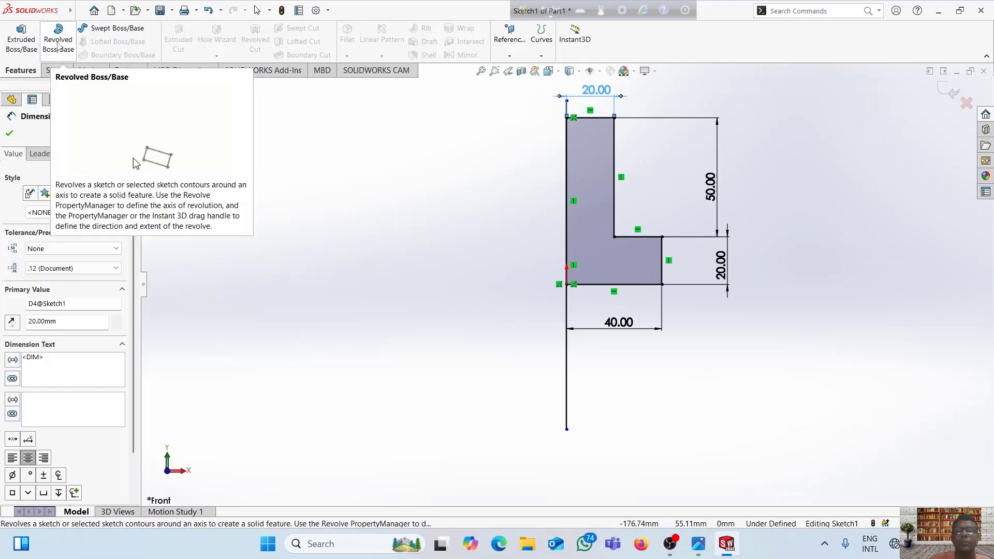
click(58, 46)
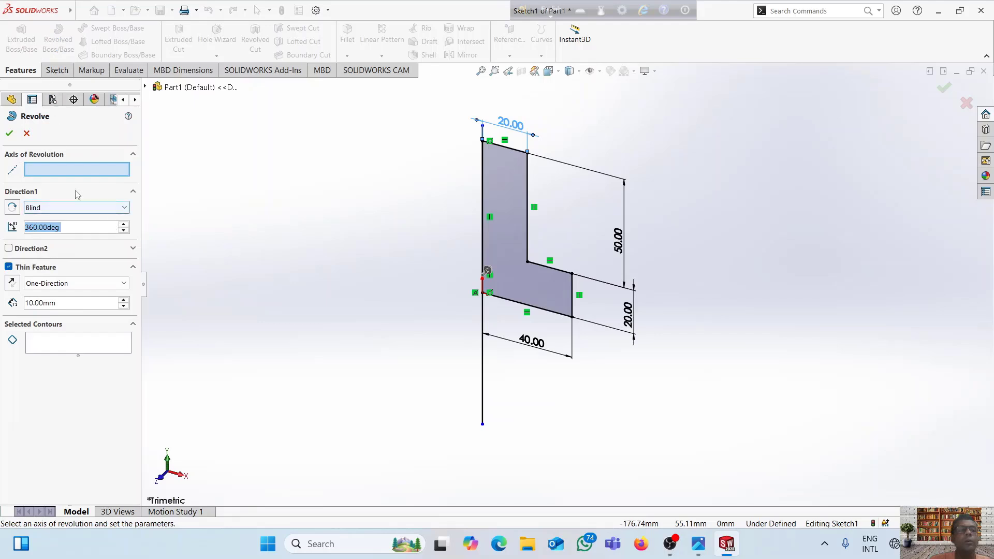
click(12, 133)
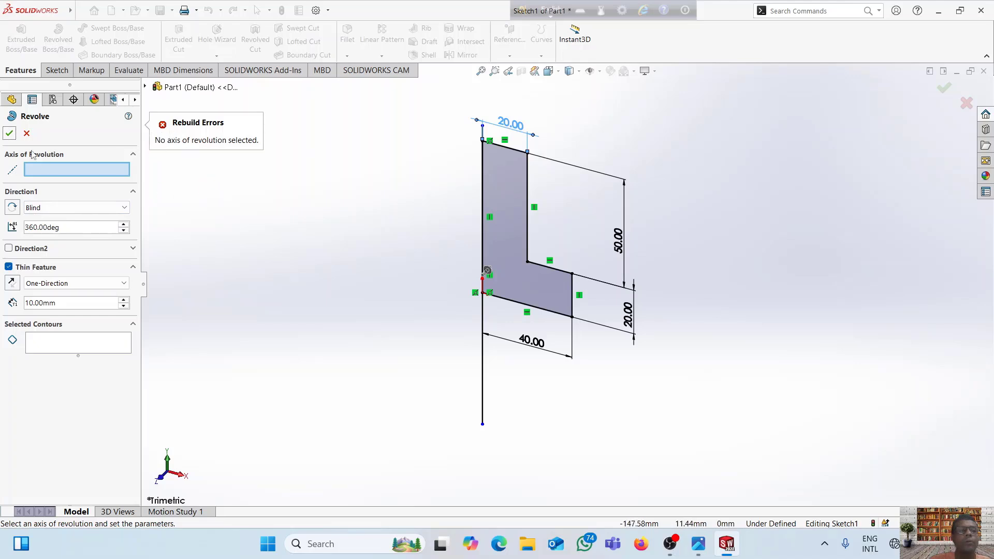
key(Escape)
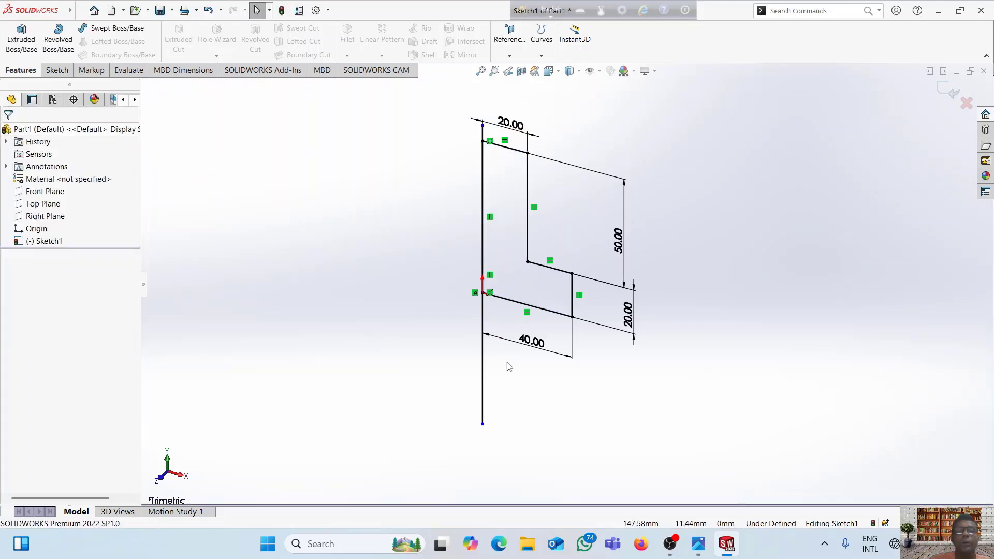
Convert the long vertical line through the origin to construction geometry and shorten its lower end to about 25 mm below the origin
click(483, 398)
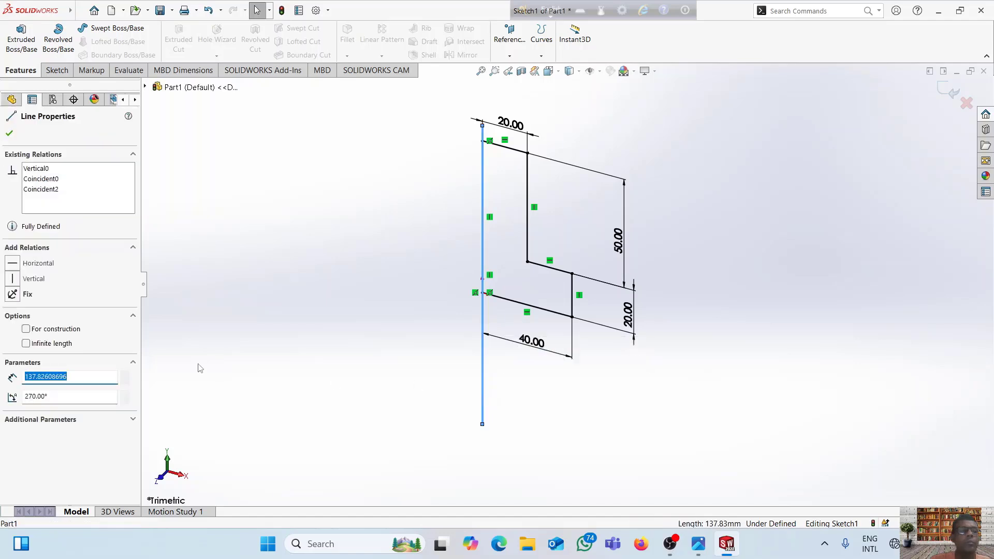
click(27, 330)
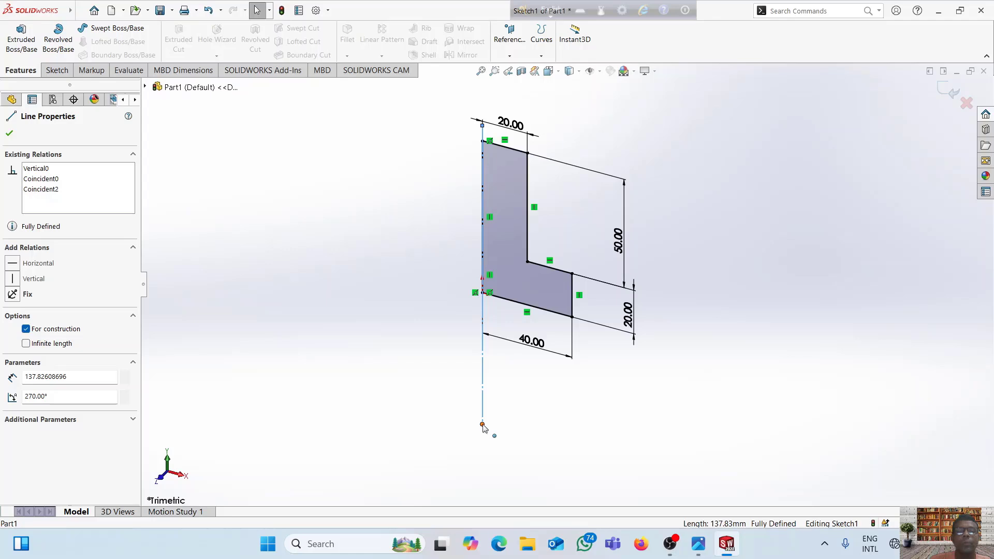
drag(483, 425, 482, 348)
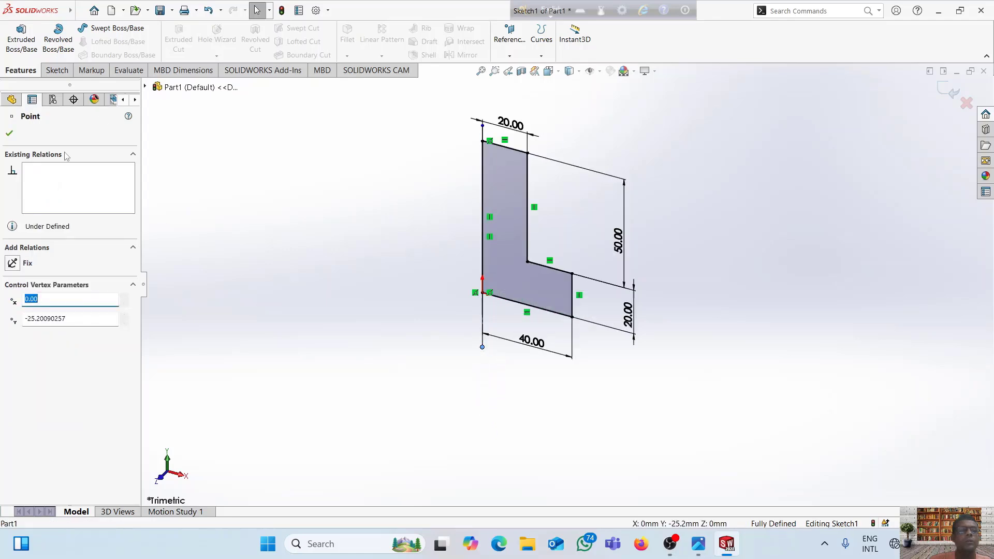
click(10, 133)
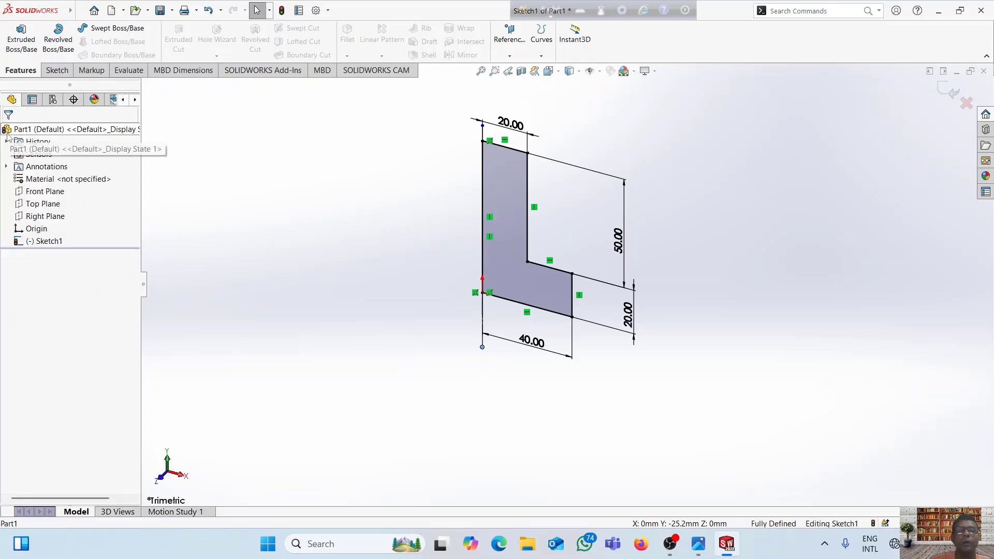
Revolve the closed L-shaped profile 360 degrees about the vertical construction line as a solid boss
click(57, 44)
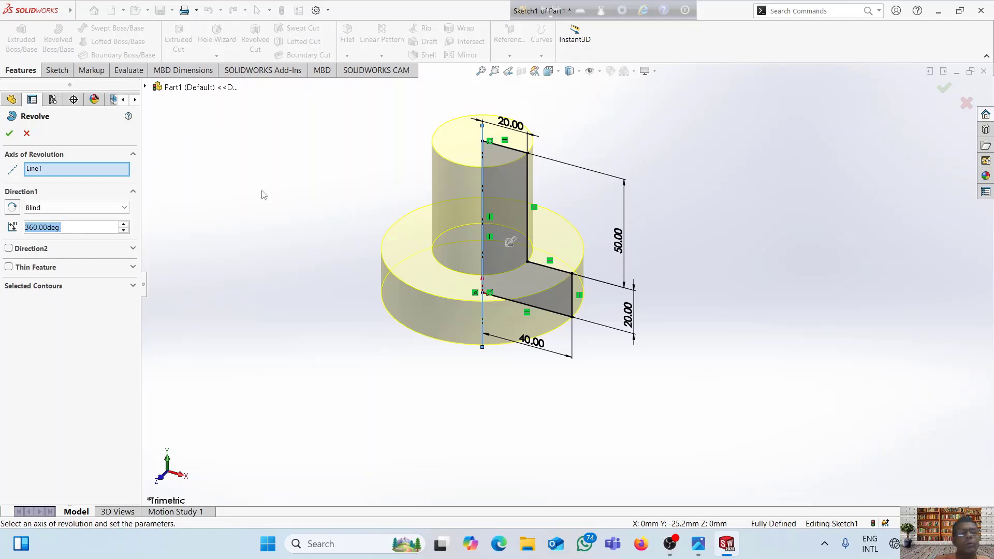
click(10, 135)
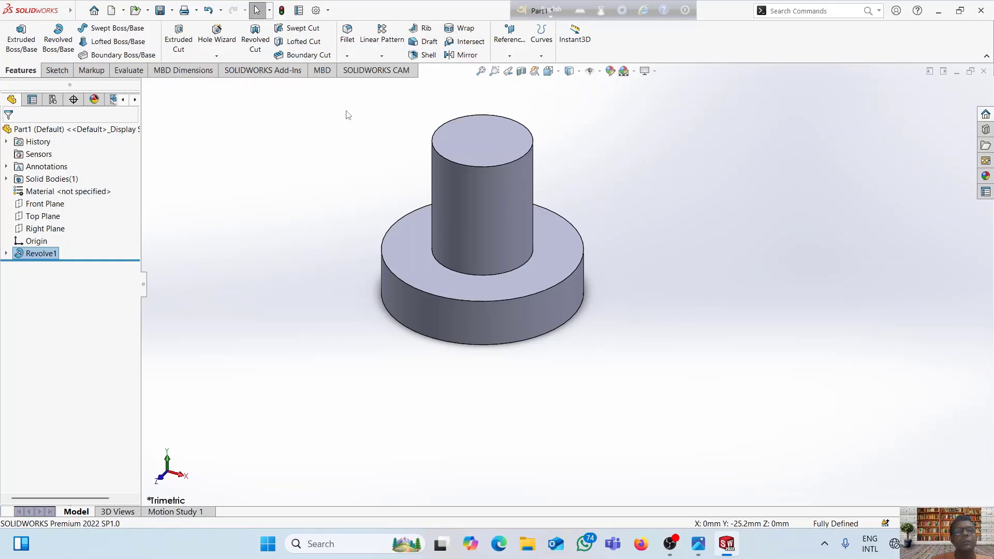
Edit the revolved feature's appearance, trying orange, green, blue, crimson and teal from the colour spectrum, and apply a bright green colour
click(609, 71)
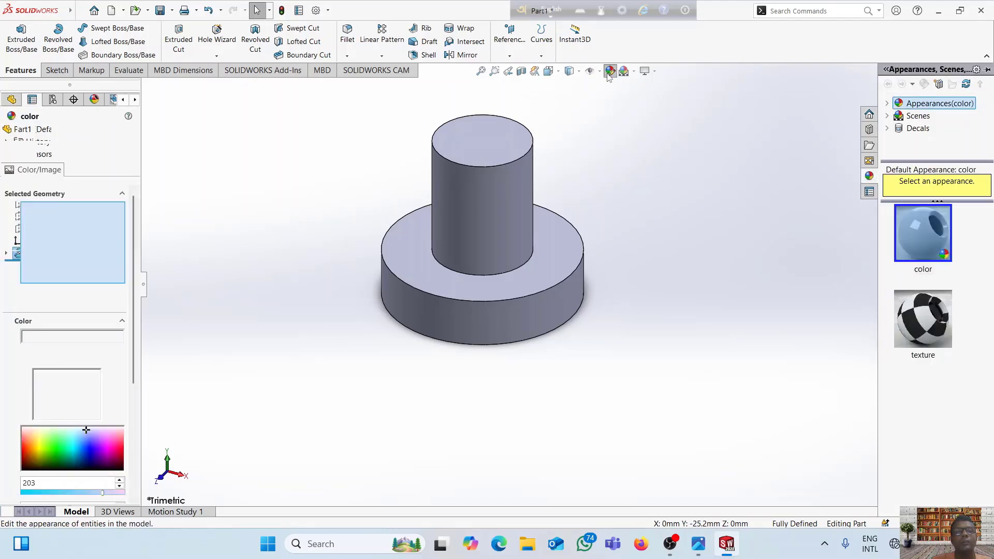
click(29, 443)
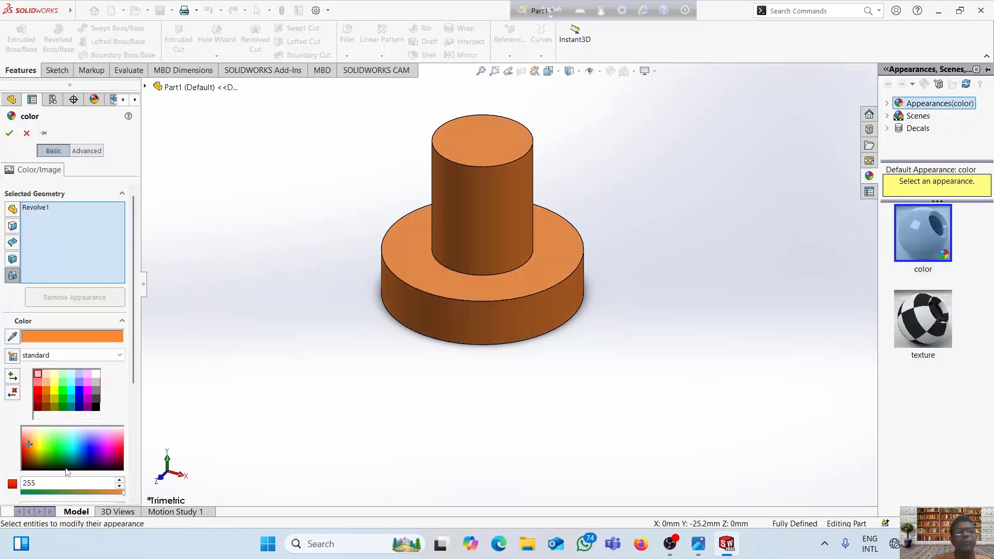
click(58, 444)
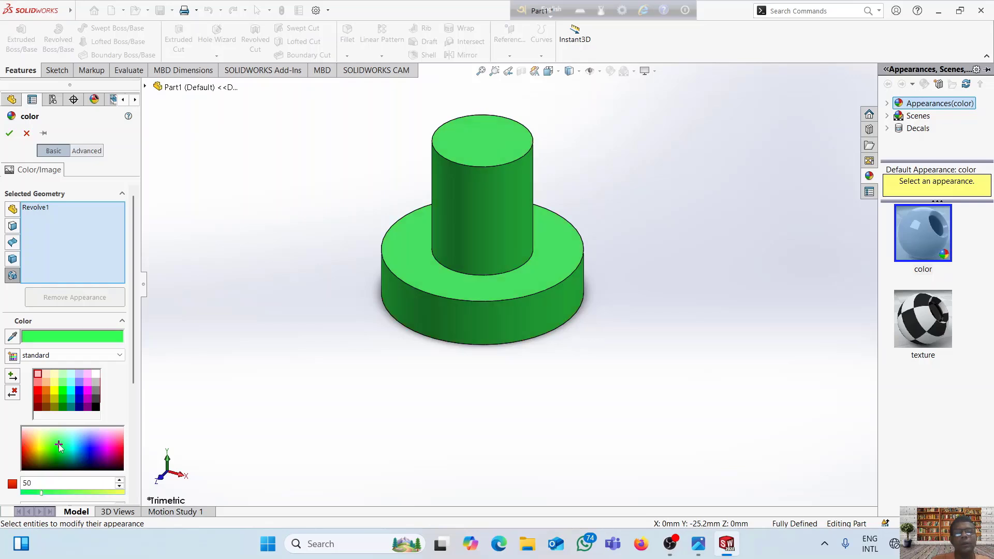
click(90, 455)
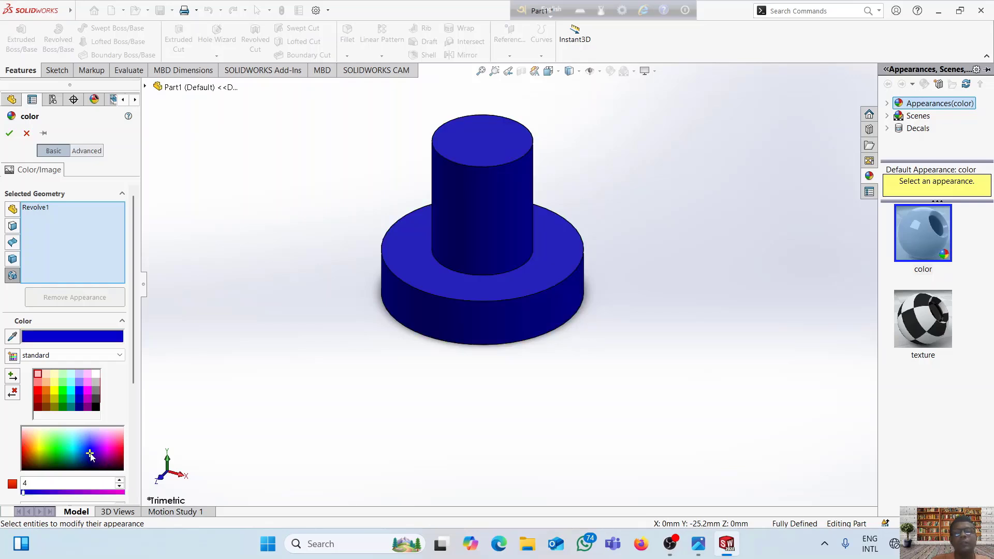
click(120, 452)
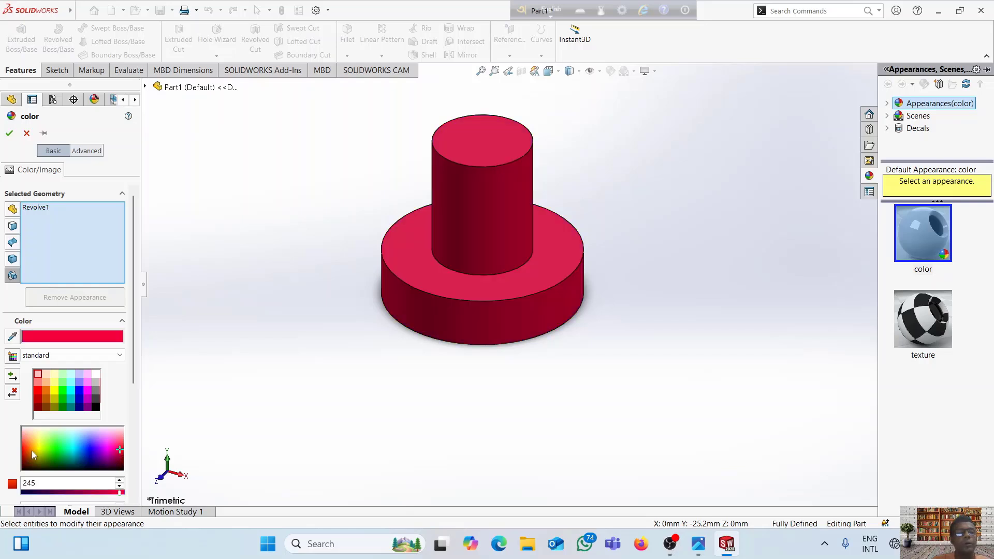
click(32, 451)
click(73, 465)
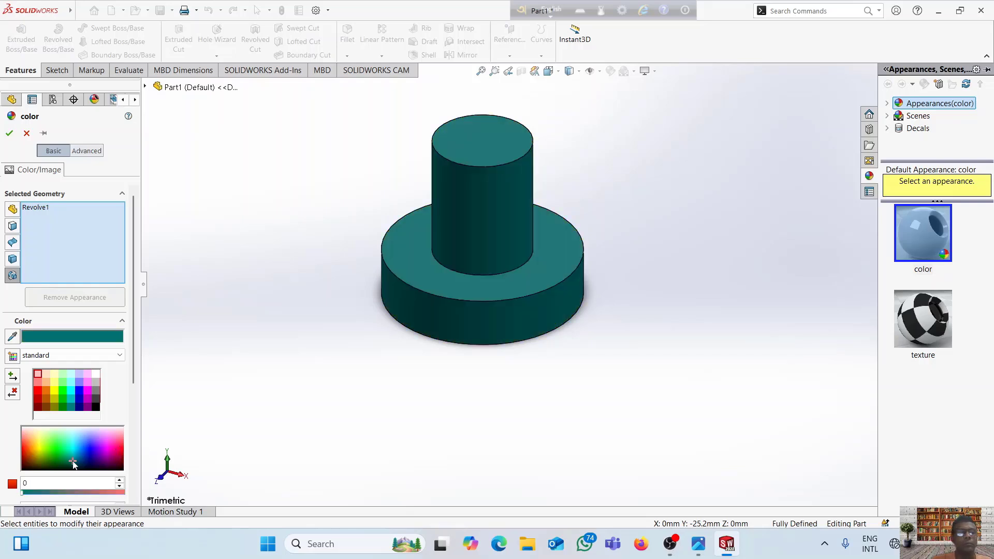
click(55, 449)
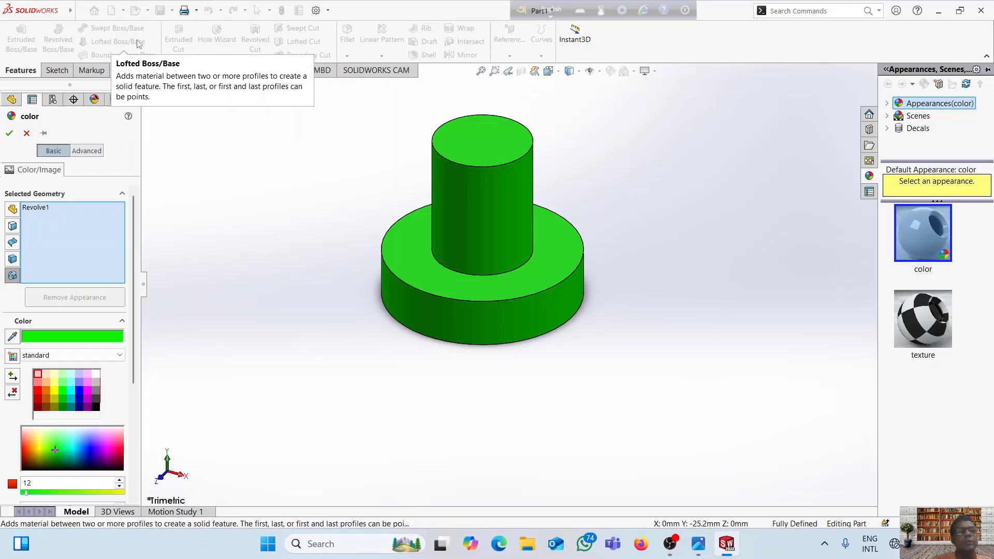
click(10, 134)
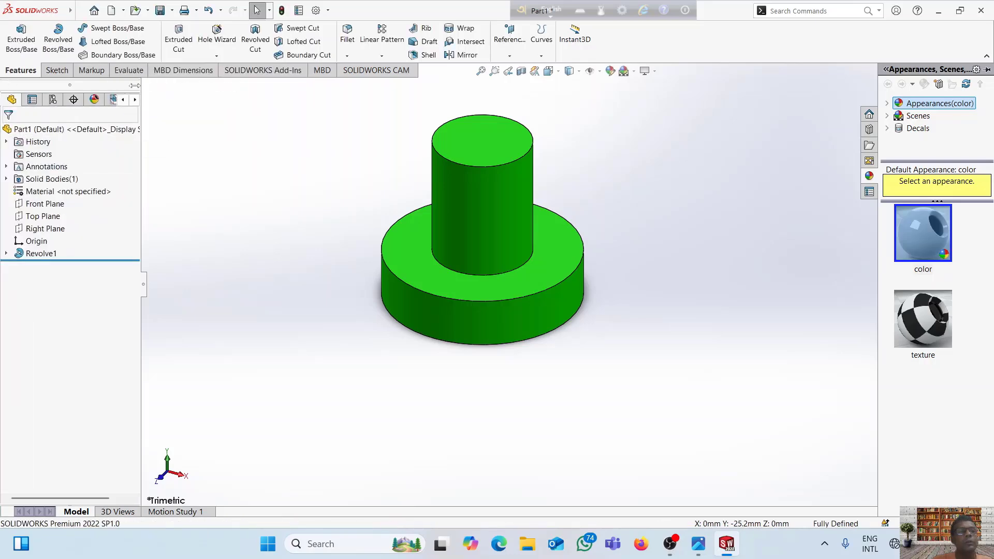